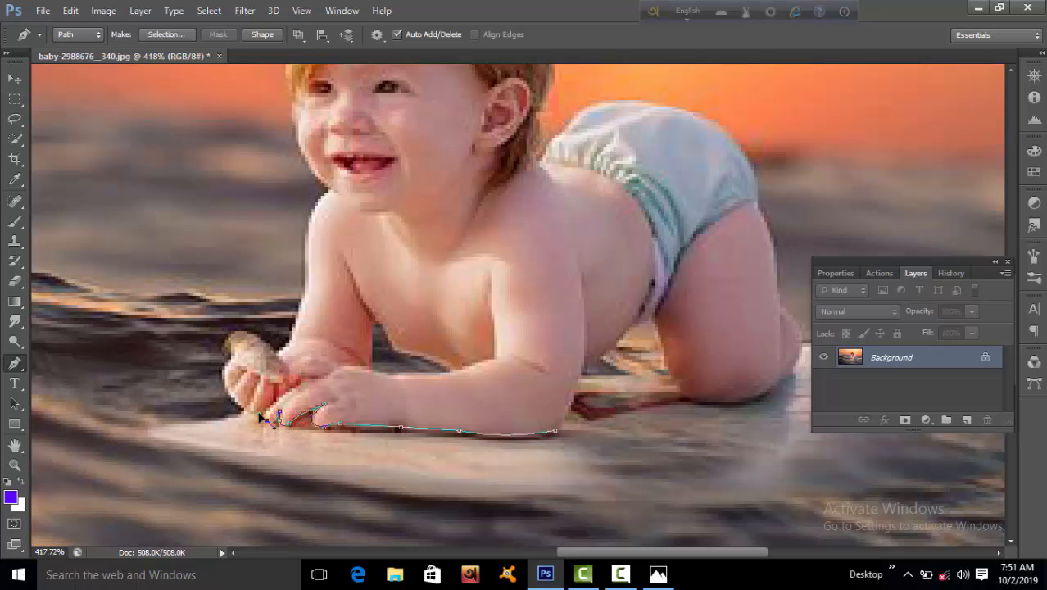
# Step: Continue the pen path around the baby's fingertips and over the shell held in the hand, redoing the misplaced anchor point
pyautogui.scroll(4, 264, 409)
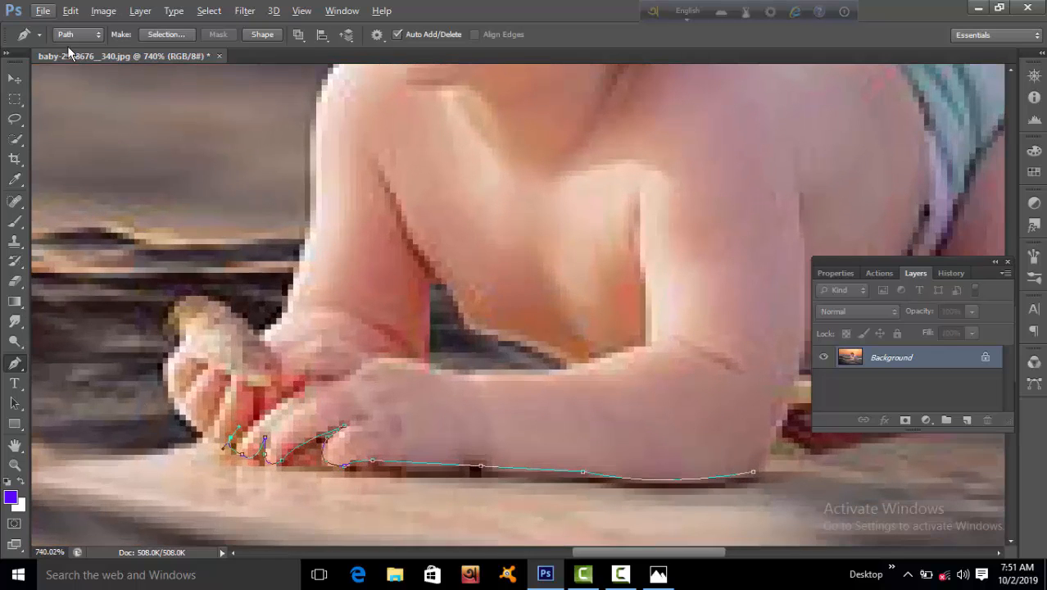
pyautogui.scroll(-3, 244, 432)
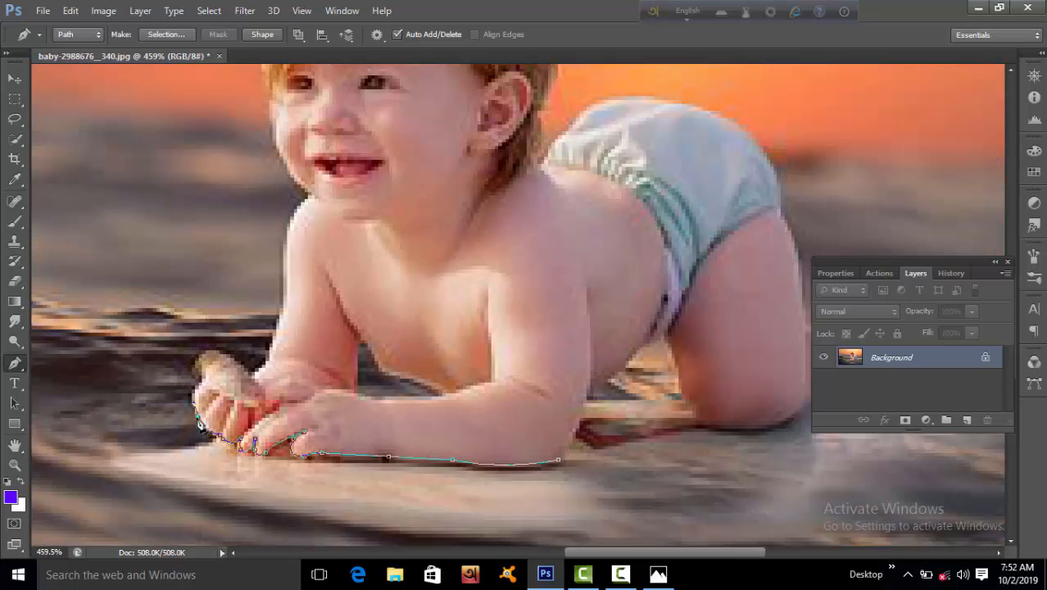
pyautogui.scroll(-2, 239, 393)
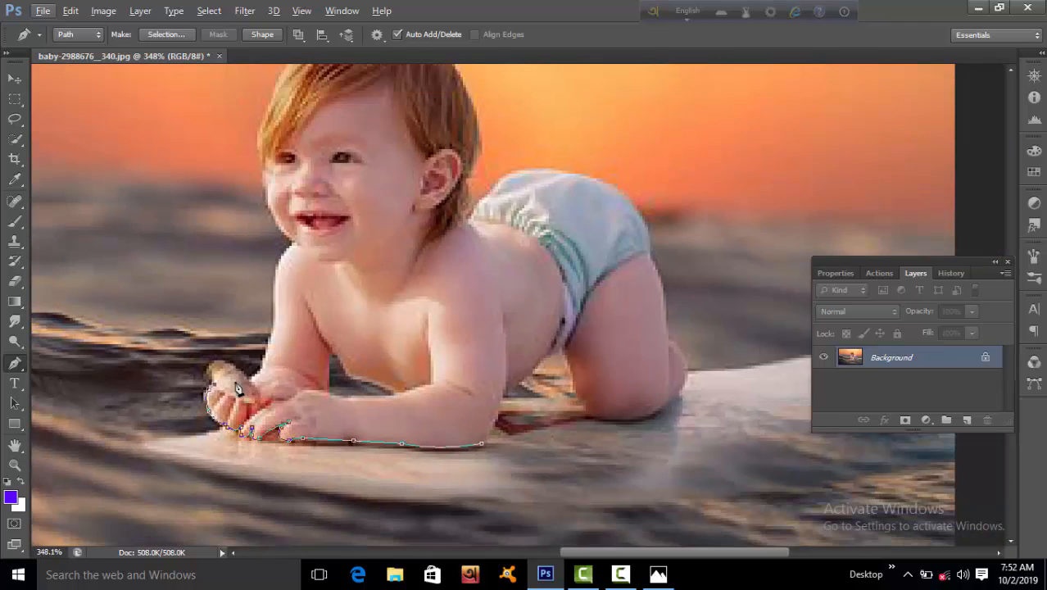
pyautogui.click(70, 10)
pyautogui.click(114, 44)
pyautogui.moveTo(215, 356); pyautogui.dragTo(251, 374)
pyautogui.scroll(1, 254, 391)
pyautogui.scroll(1, 280, 348)
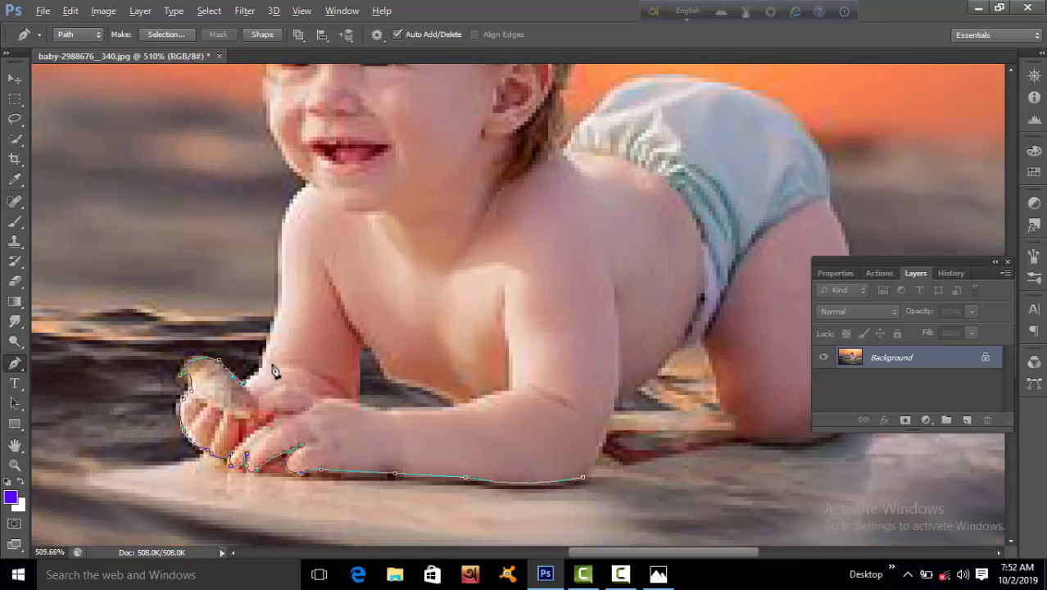
# Step: Extend the path from the shell up the outer edge of the baby's arm and shoulder to the chin, replacing the last misplaced anchor
pyautogui.click(263, 368)
pyautogui.scroll(1, 299, 357)
pyautogui.scroll(-2, 309, 350)
pyautogui.click(288, 317)
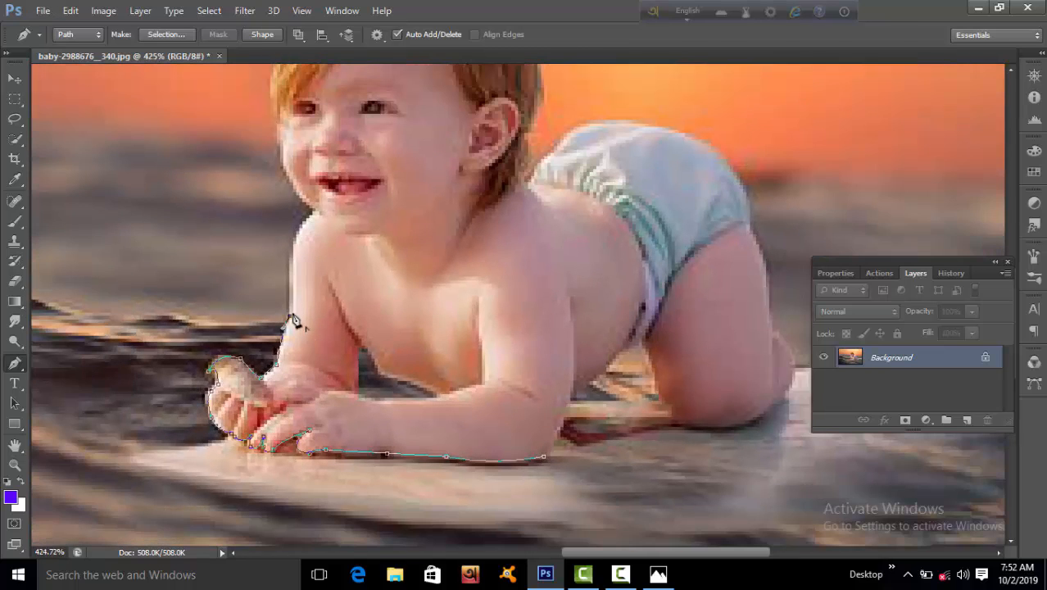
pyautogui.scroll(1, 293, 315)
pyautogui.click(292, 285)
pyautogui.moveTo(322, 249); pyautogui.dragTo(343, 247)
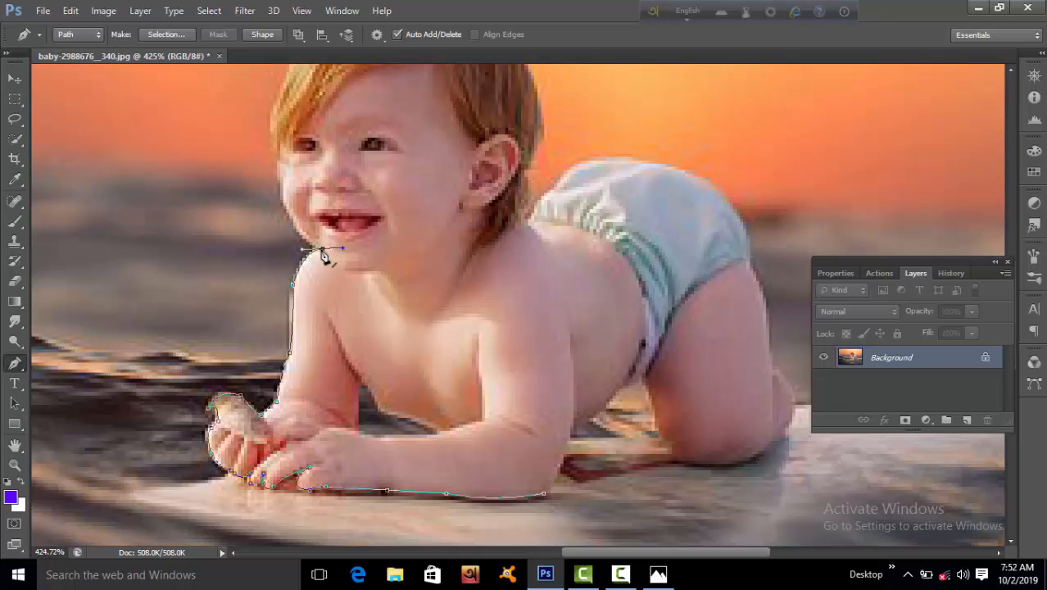
pyautogui.click(70, 10)
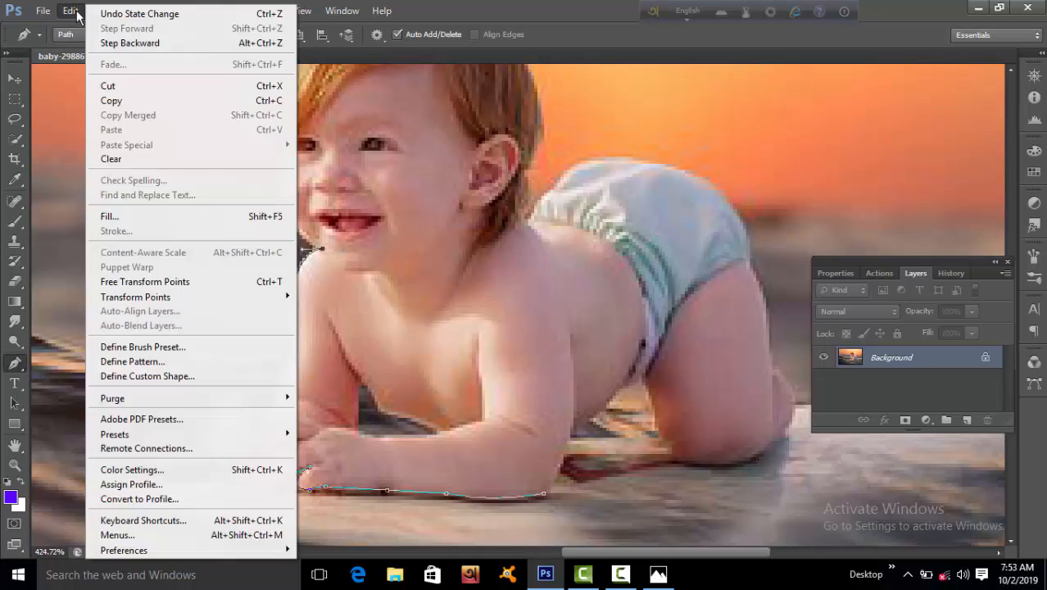
pyautogui.click(130, 43)
pyautogui.click(317, 248)
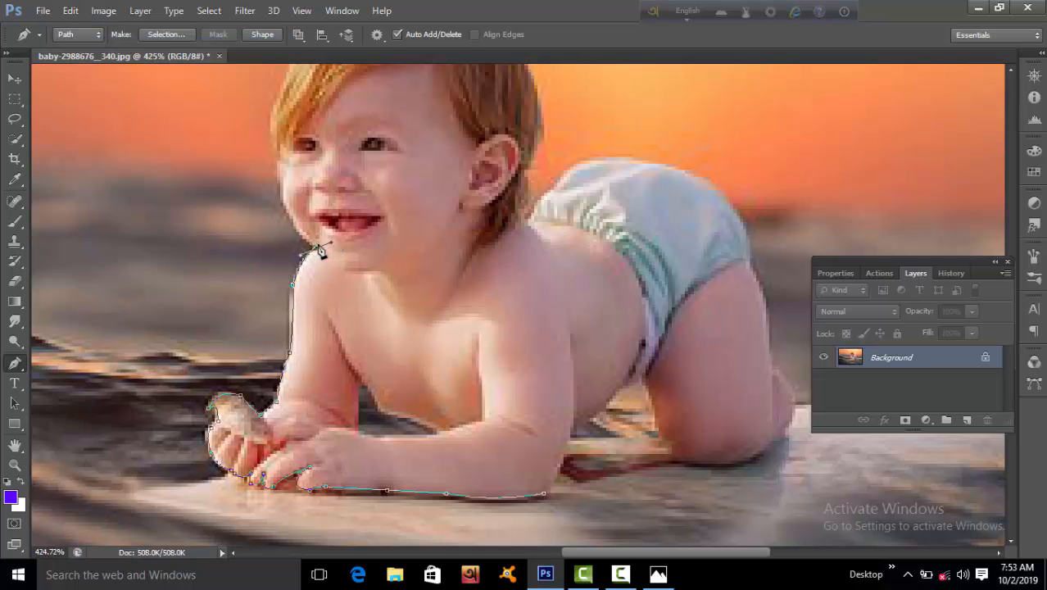
# Step: Trace the path up the baby's cheek and forehead to the front edge of the hair
pyautogui.moveTo(279, 178); pyautogui.dragTo(278, 144)
pyautogui.keyDown('alt'); pyautogui.click(279, 179); pyautogui.keyUp('alt')
pyautogui.keyDown('alt'); pyautogui.click(278, 152); pyautogui.keyUp('alt')
pyautogui.scroll(2, 274, 162)
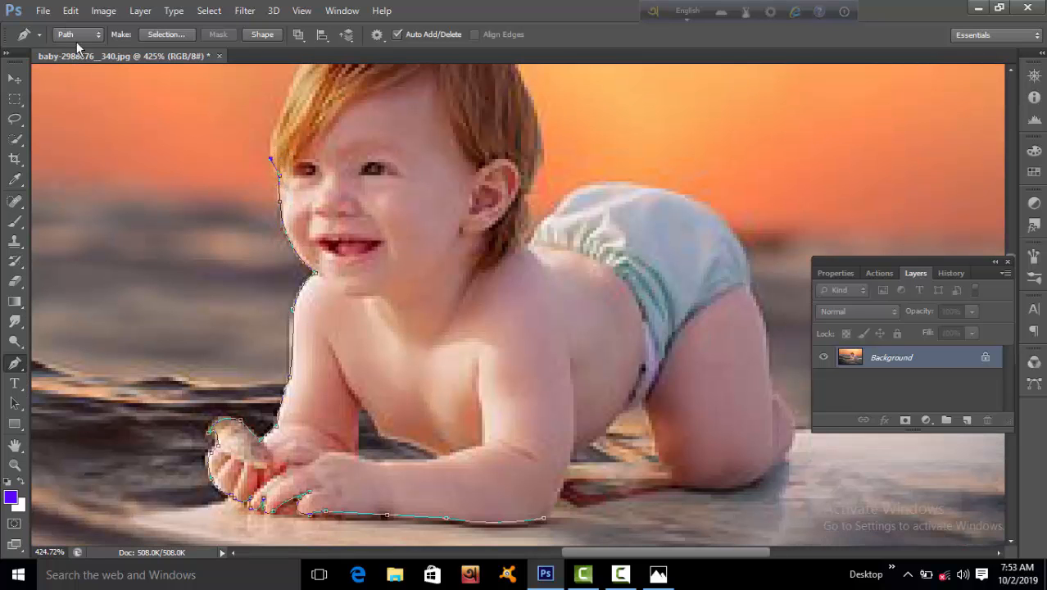
pyautogui.scroll(2, 274, 145)
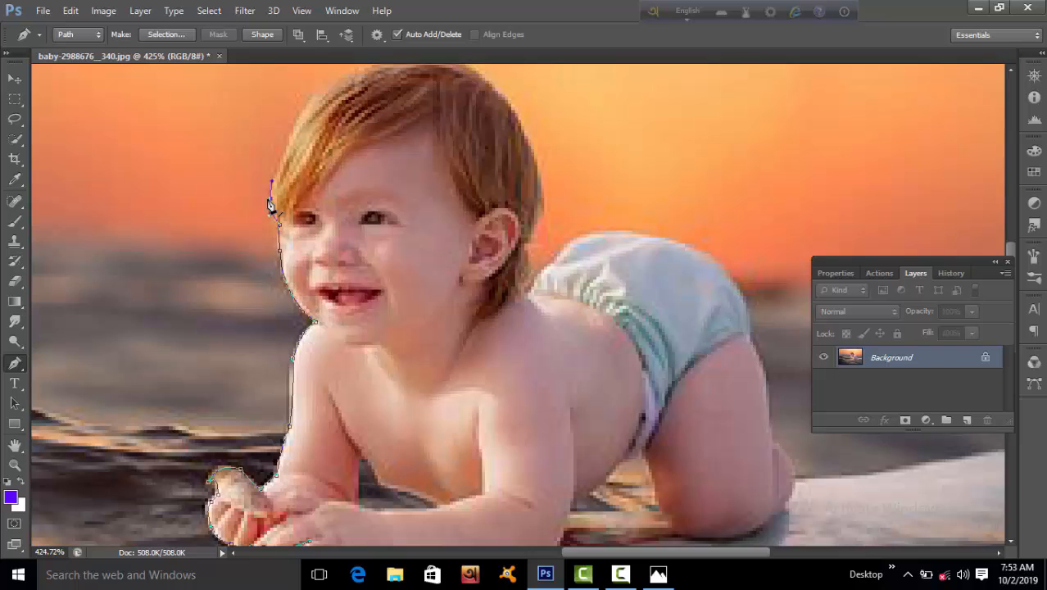
# Step: Trace the path around the hair, from the fringe over the top of the head and down behind the ear
pyautogui.moveTo(286, 148); pyautogui.dragTo(329, 93)
pyautogui.keyDown('alt'); pyautogui.click(286, 147); pyautogui.keyUp('alt')
pyautogui.scroll(3, 313, 143)
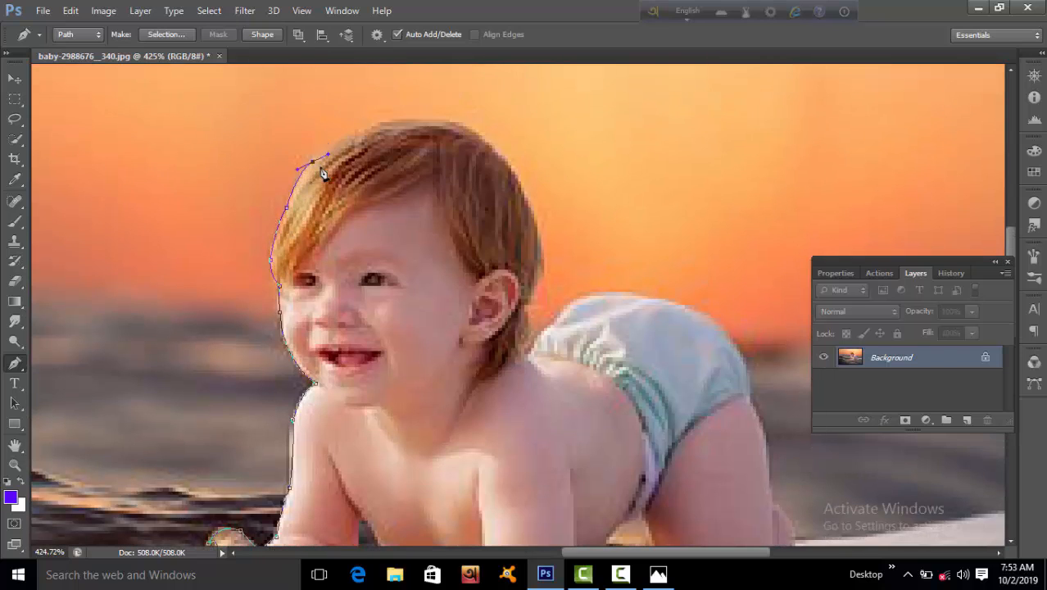
pyautogui.click(364, 129)
pyautogui.click(402, 121)
pyautogui.moveTo(475, 131); pyautogui.dragTo(507, 150)
pyautogui.scroll(-1, 476, 139)
pyautogui.scroll(-2, 539, 195)
pyautogui.moveTo(541, 205); pyautogui.dragTo(518, 231)
pyautogui.scroll(-1, 543, 219)
pyautogui.scroll(-2, 540, 235)
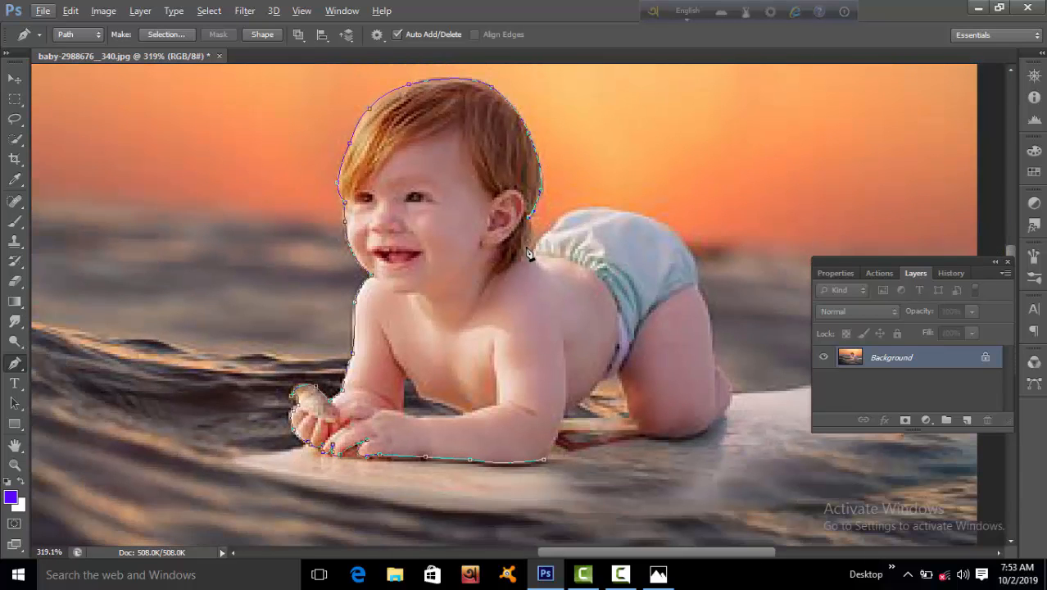
# Step: Continue the path down the back of the neck and around the upper outline of the diaper
pyautogui.click(528, 253)
pyautogui.click(558, 221)
pyautogui.scroll(-1, 670, 219)
pyautogui.moveTo(670, 217); pyautogui.dragTo(701, 254)
pyautogui.scroll(-2, 711, 240)
# Step: Trace the path down the back of the thigh, around the foot and along the underside of the knee
pyautogui.scroll(-3, 701, 259)
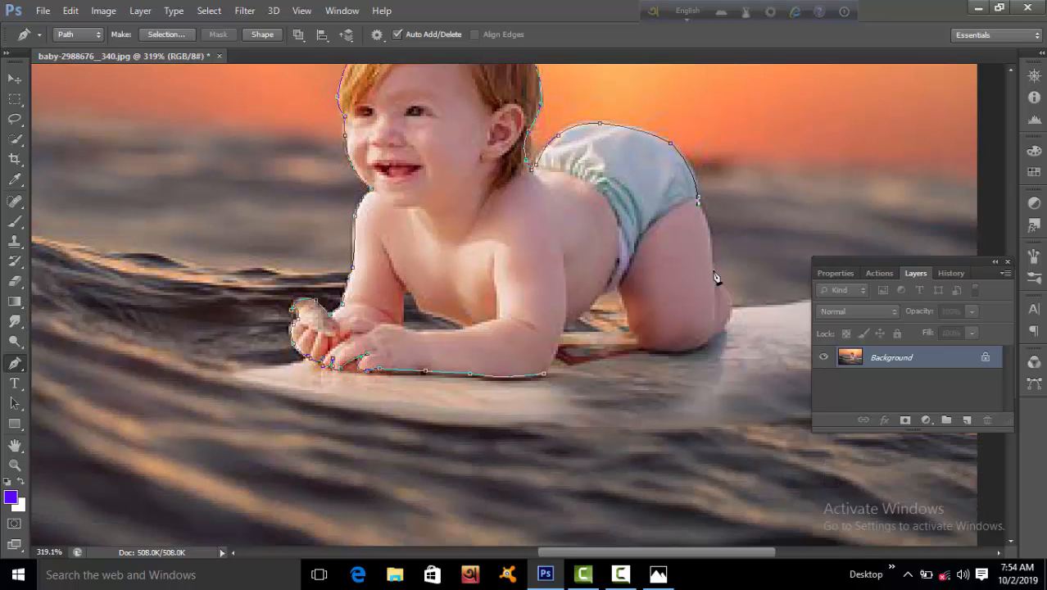
pyautogui.scroll(-4, 717, 261)
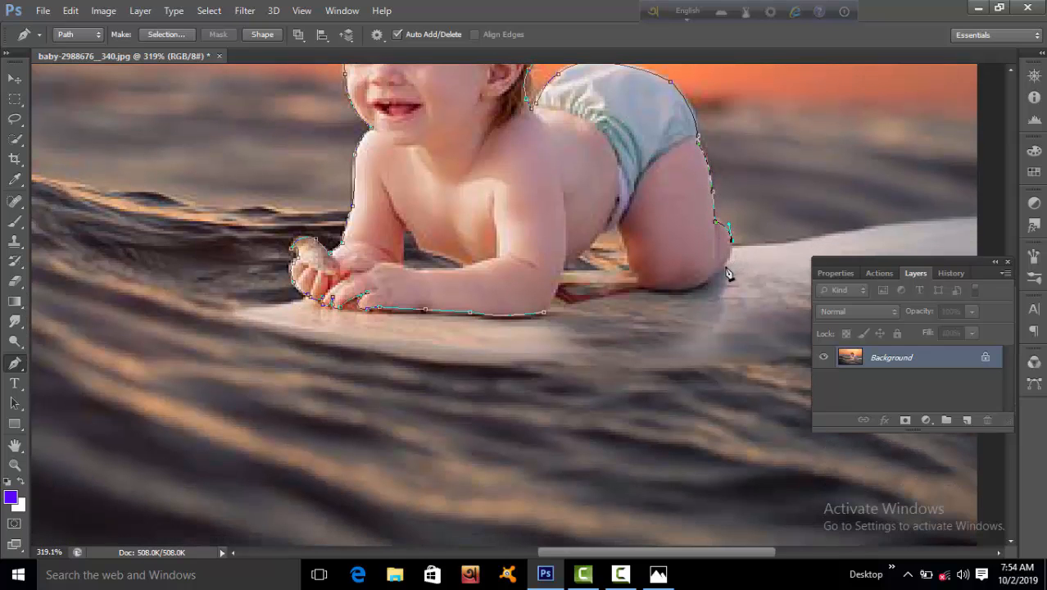
pyautogui.click(724, 264)
pyautogui.click(643, 285)
pyautogui.scroll(-1, 592, 237)
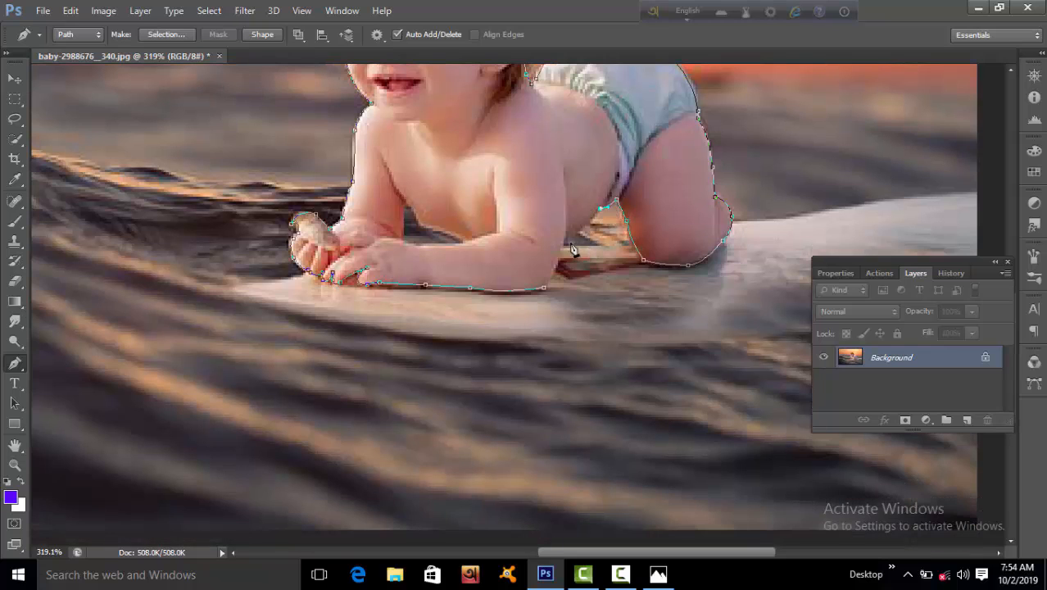
# Step: Finish the path from the belly down the back of the arm, closing it at the starting anchor by the elbow
pyautogui.moveTo(562, 236); pyautogui.dragTo(532, 279)
pyautogui.scroll(-1, 562, 237)
pyautogui.scroll(-8, 538, 233)
# Step: Convert the locked Background into a regular layer, accepting the default layer settings
pyautogui.rightClick(872, 357)
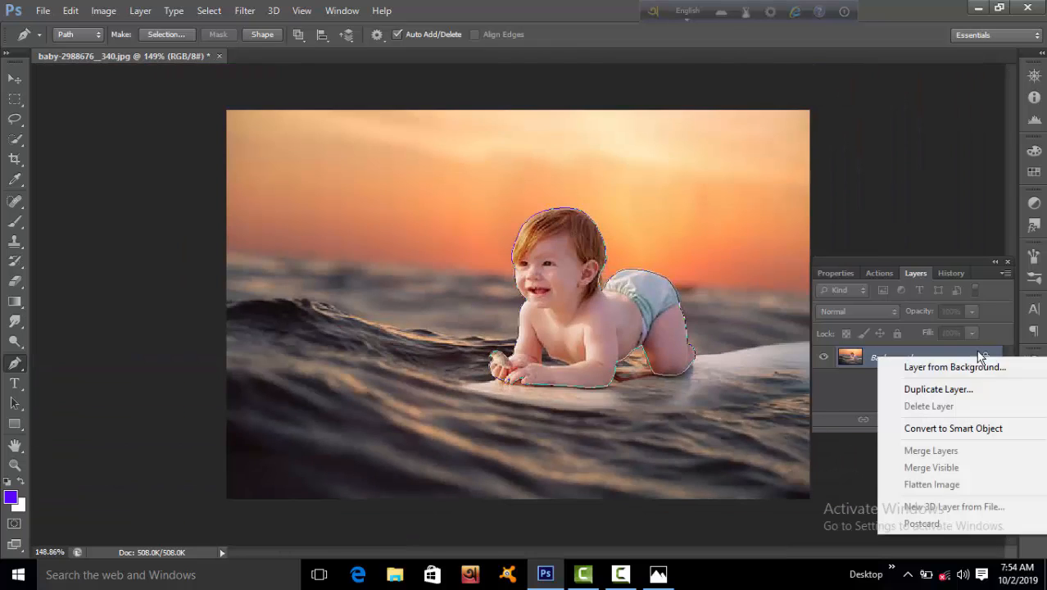
pyautogui.click(888, 365)
pyautogui.press('Return')
# Step: Convert the closed path into a selection and invert it to delete everything around the baby
pyautogui.click(209, 11)
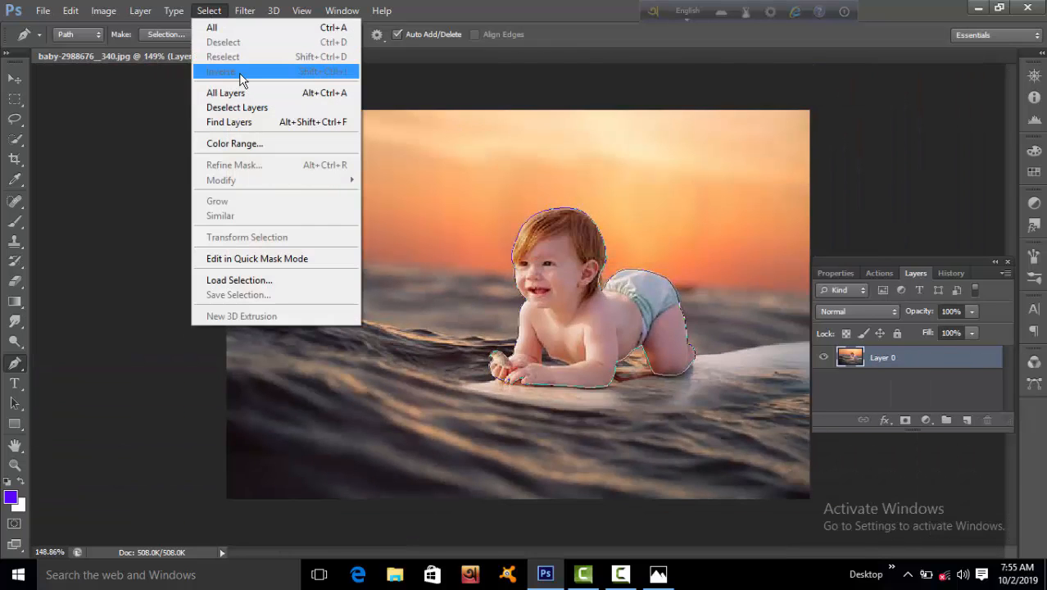
pyautogui.click(172, 34)
pyautogui.press('Return')
pyautogui.click(209, 11)
pyautogui.click(221, 69)
pyautogui.press('Delete')
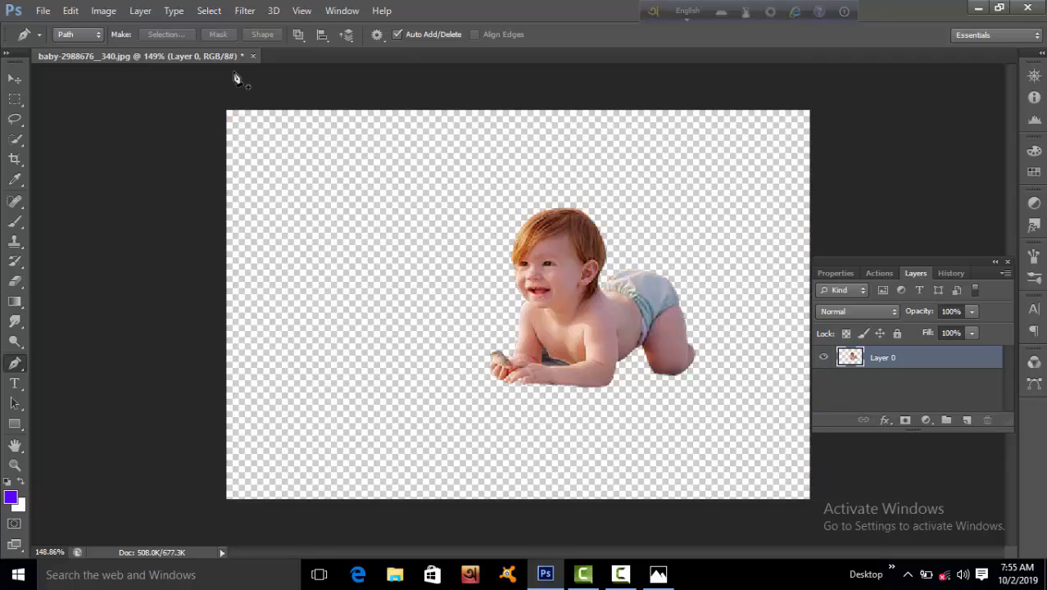
# Step: Outline the leftover water patch between the baby's arm and chest with the Pen tool and delete it as a selection
pyautogui.scroll(5, 616, 304)
pyautogui.scroll(-2, 616, 305)
pyautogui.click(465, 328)
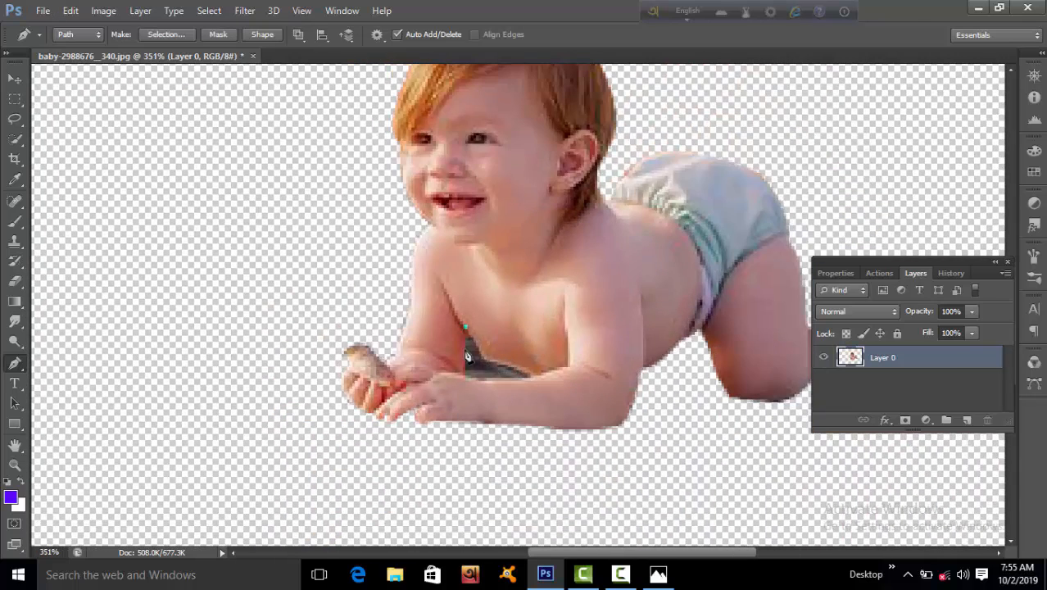
pyautogui.click(533, 378)
pyautogui.keyDown('alt'); pyautogui.click(536, 377); pyautogui.keyUp('alt')
pyautogui.moveTo(492, 359); pyautogui.dragTo(460, 352)
pyautogui.click(165, 34)
pyautogui.click(591, 167)
pyautogui.press('Delete')
pyautogui.hotkey('ctrl', 'd')
pyautogui.hotkey('ctrl', '0')
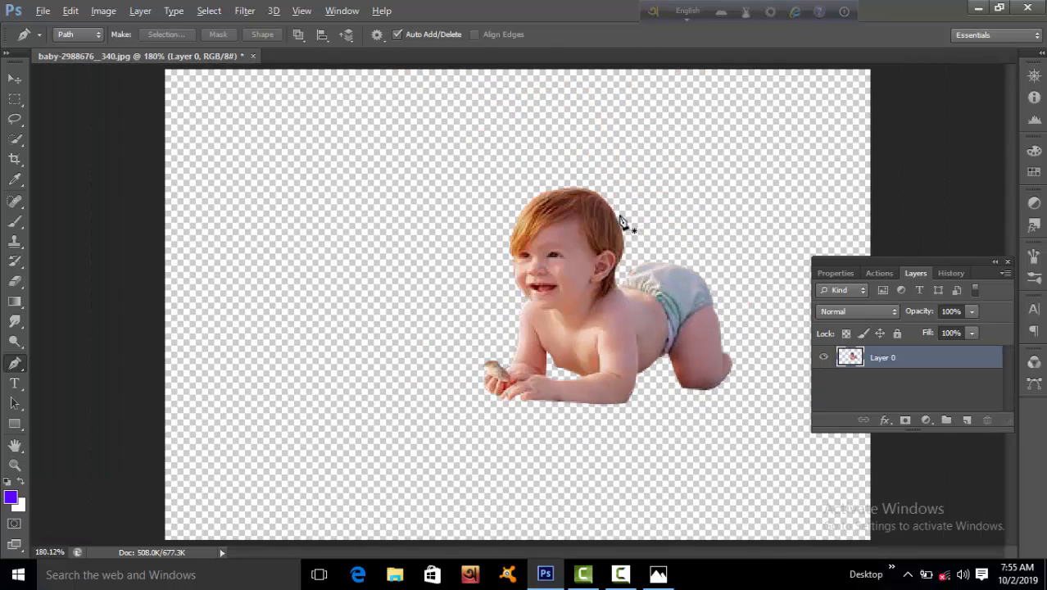
pyautogui.scroll(-2, 620, 219)
# Step: Close the Photos preview and open background-1606047__340.jpg from the desktop in Adobe Photoshop CS6
pyautogui.click(973, 9)
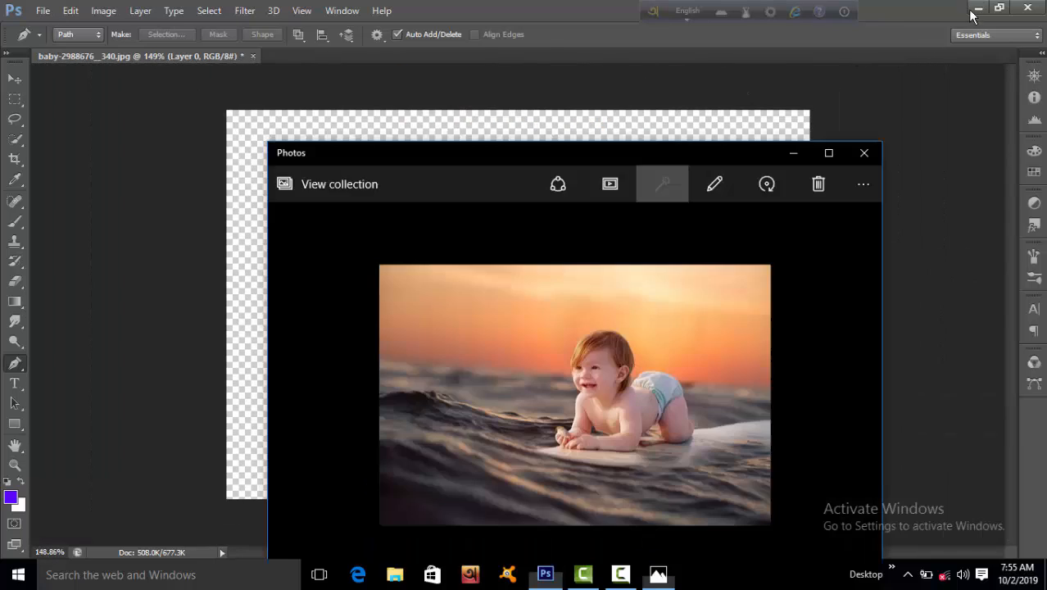
pyautogui.click(974, 9)
pyautogui.click(865, 151)
pyautogui.rightClick(994, 191)
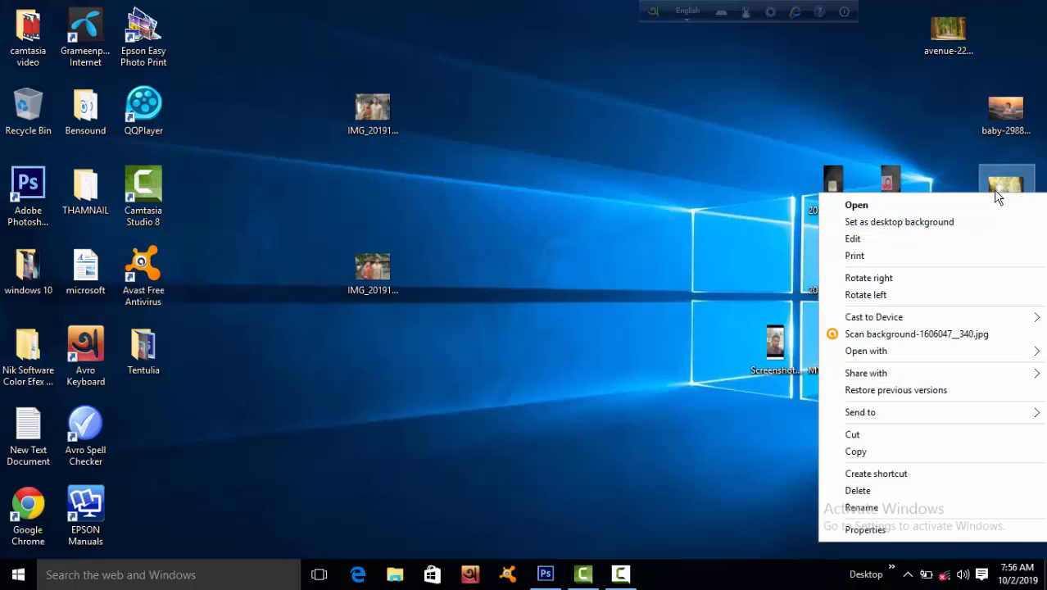
pyautogui.moveTo(887, 352)
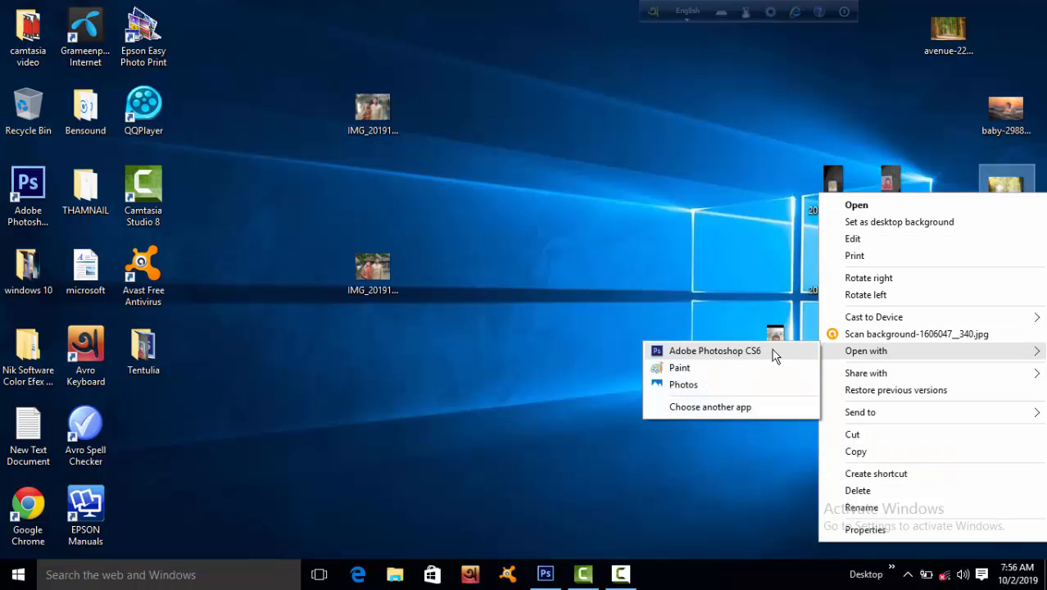
pyautogui.click(714, 350)
# Step: Launch the Nik Software Color Efex Pro 4 filter on the background image, setting Detail Extractor to 35% and its contrast to 55%
pyautogui.scroll(4, 580, 164)
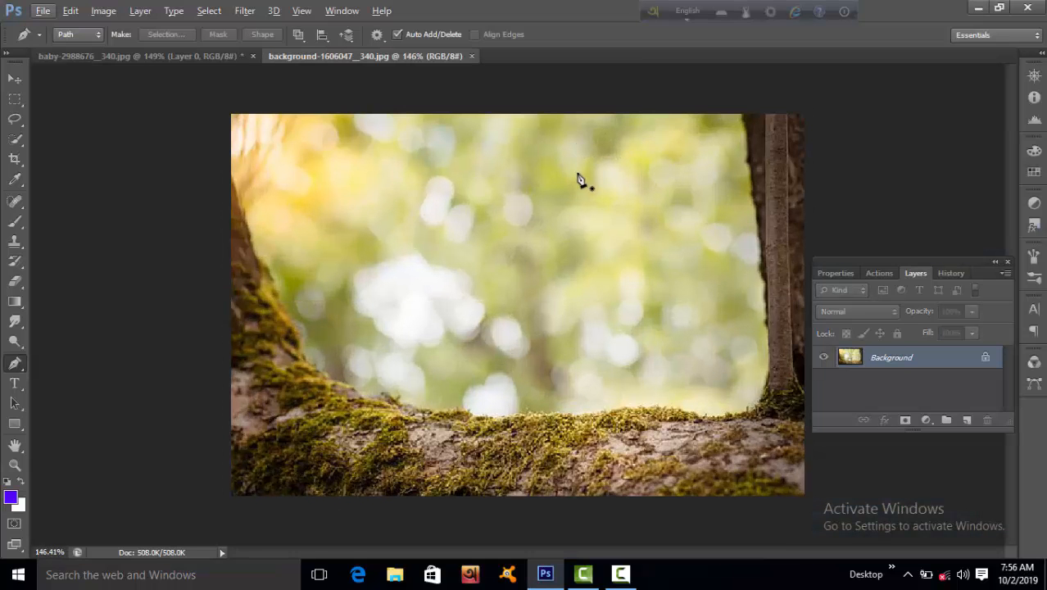
pyautogui.scroll(-1, 565, 168)
pyautogui.click(247, 12)
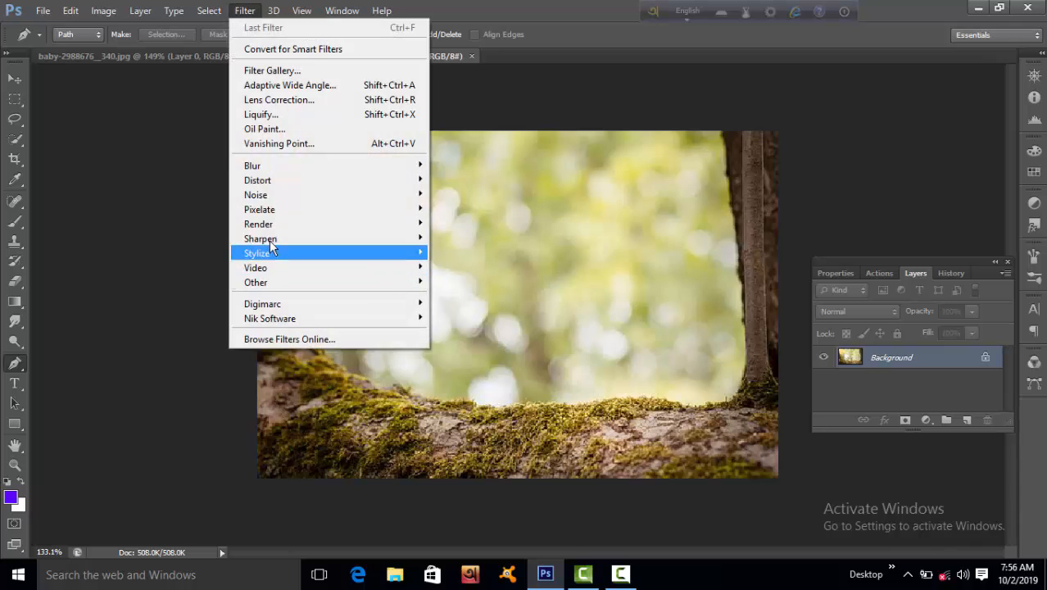
pyautogui.moveTo(418, 321)
pyautogui.click(473, 318)
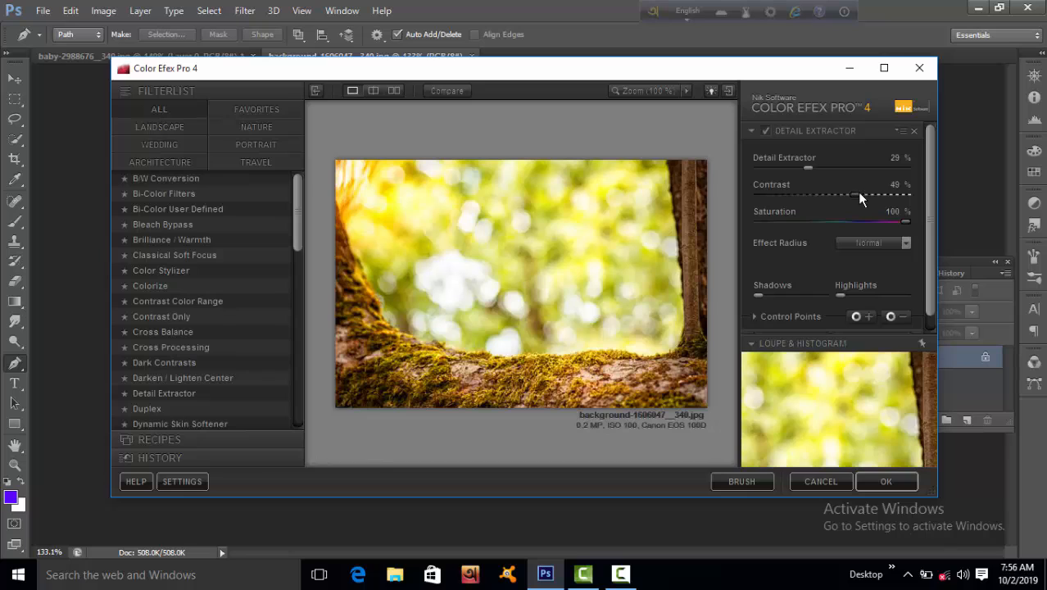
pyautogui.moveTo(857, 193); pyautogui.dragTo(863, 195)
pyautogui.moveTo(809, 168); pyautogui.dragTo(820, 168)
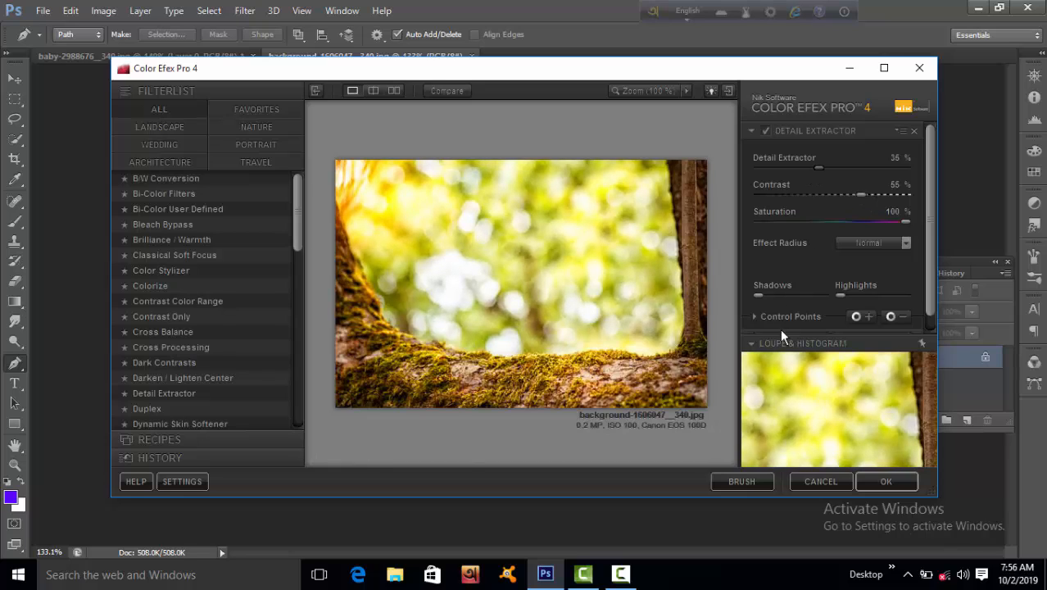
# Step: Add a Dark Contrasts filter with saturation 45% and contrast -38%, and adjust its brightness and Dark Detail Extractor amount
pyautogui.moveTo(931, 240); pyautogui.dragTo(934, 290)
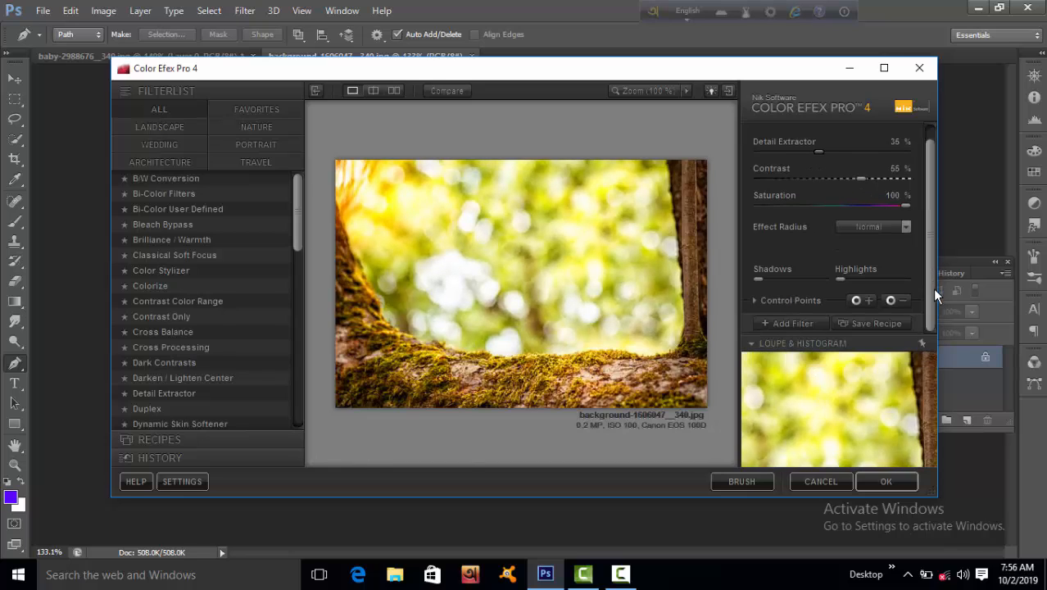
pyautogui.click(785, 323)
pyautogui.click(199, 362)
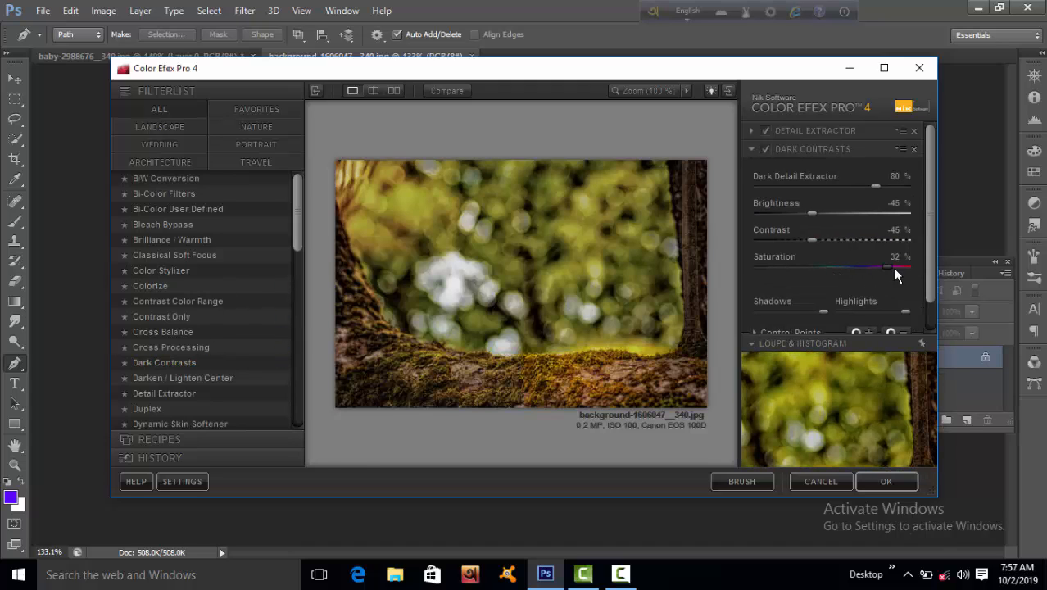
pyautogui.moveTo(894, 270); pyautogui.dragTo(902, 267)
pyautogui.click(818, 239)
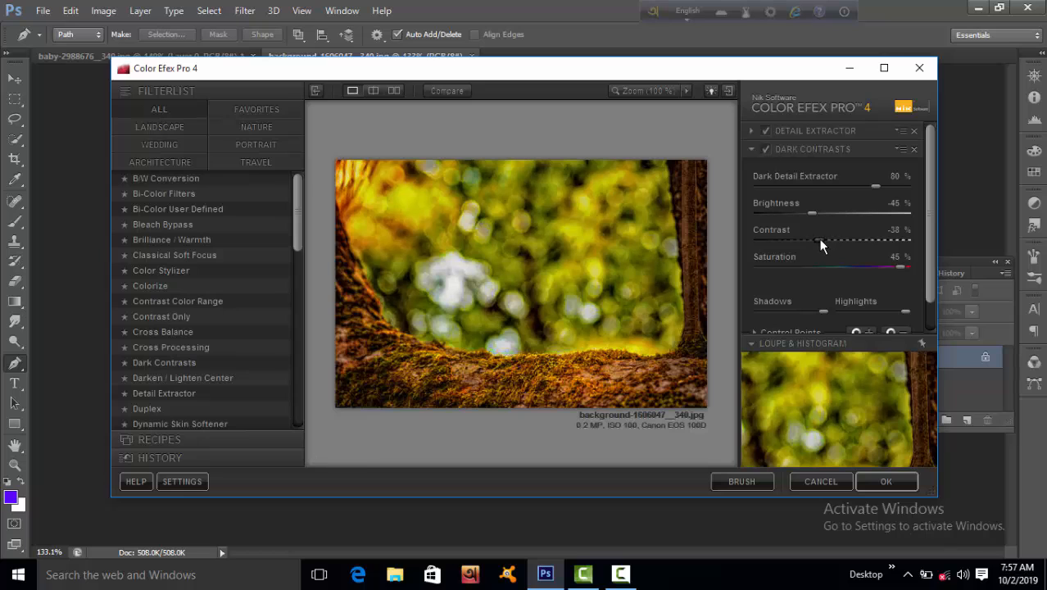
pyautogui.moveTo(820, 212); pyautogui.dragTo(813, 213)
pyautogui.click(818, 214)
pyautogui.moveTo(874, 184); pyautogui.dragTo(883, 183)
pyautogui.scroll(-1, 860, 283)
# Step: Add a second Dark Contrasts filter with saturation 50%, contrast -46% and Dark Detail Extractor 82%, and apply the filter stack to the image
pyautogui.click(798, 323)
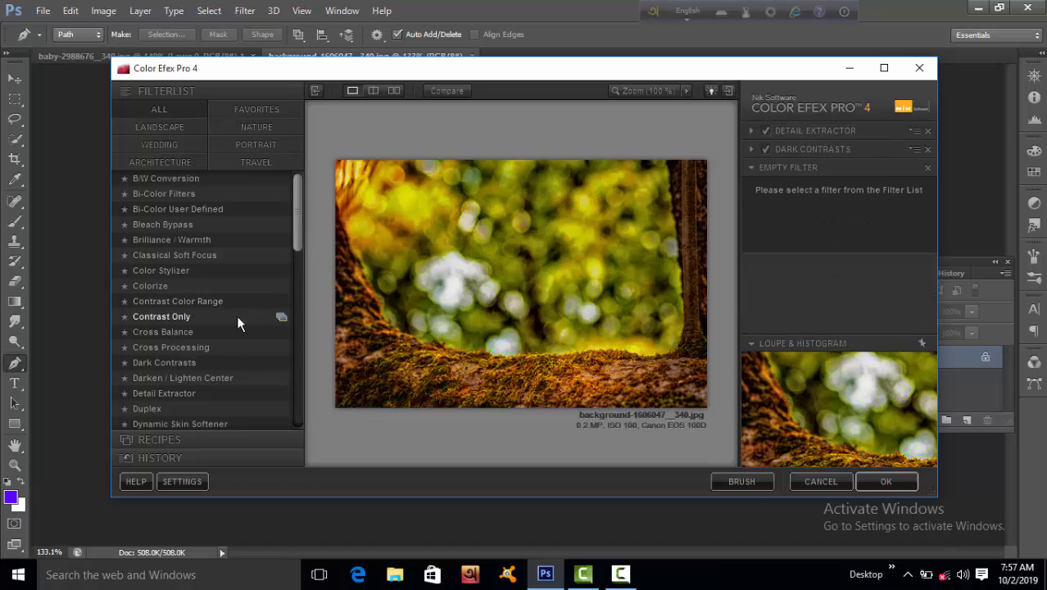
pyautogui.click(164, 362)
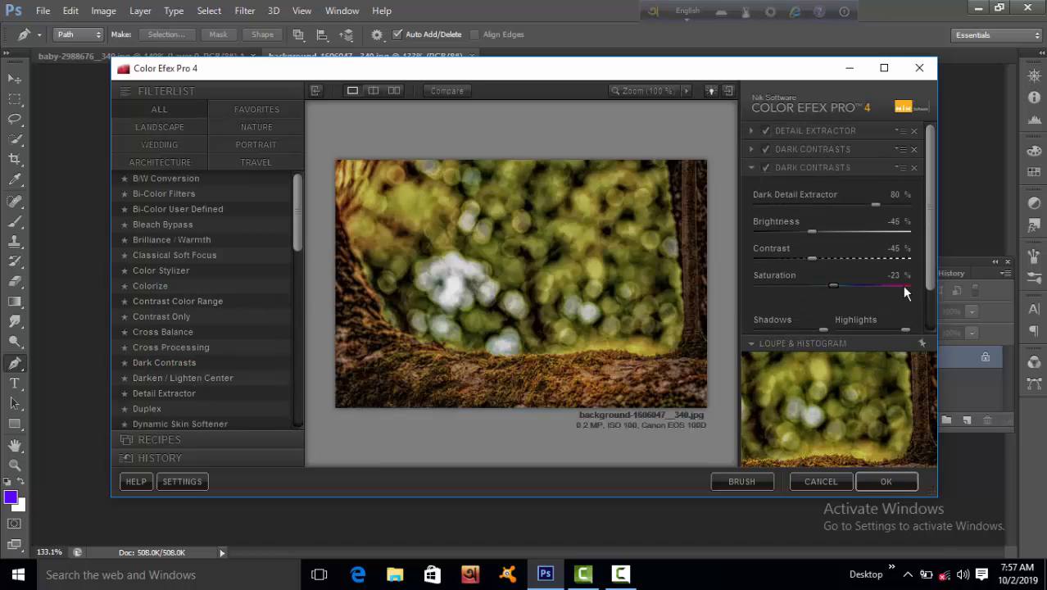
pyautogui.moveTo(868, 285); pyautogui.dragTo(904, 284)
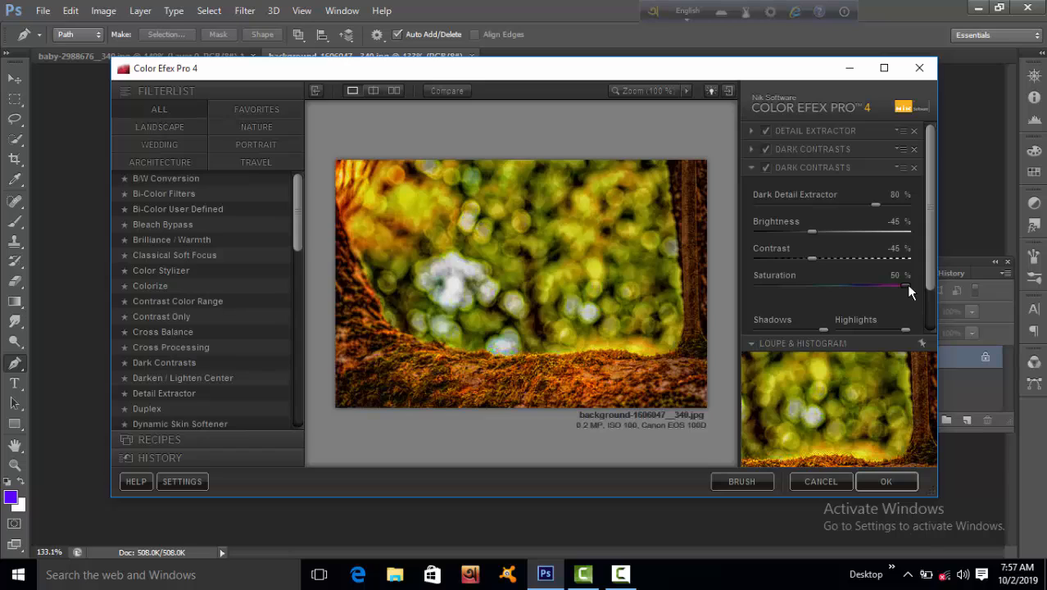
pyautogui.moveTo(824, 231); pyautogui.dragTo(821, 231)
pyautogui.click(811, 257)
pyautogui.moveTo(875, 204); pyautogui.dragTo(884, 205)
pyautogui.scroll(-2, 901, 319)
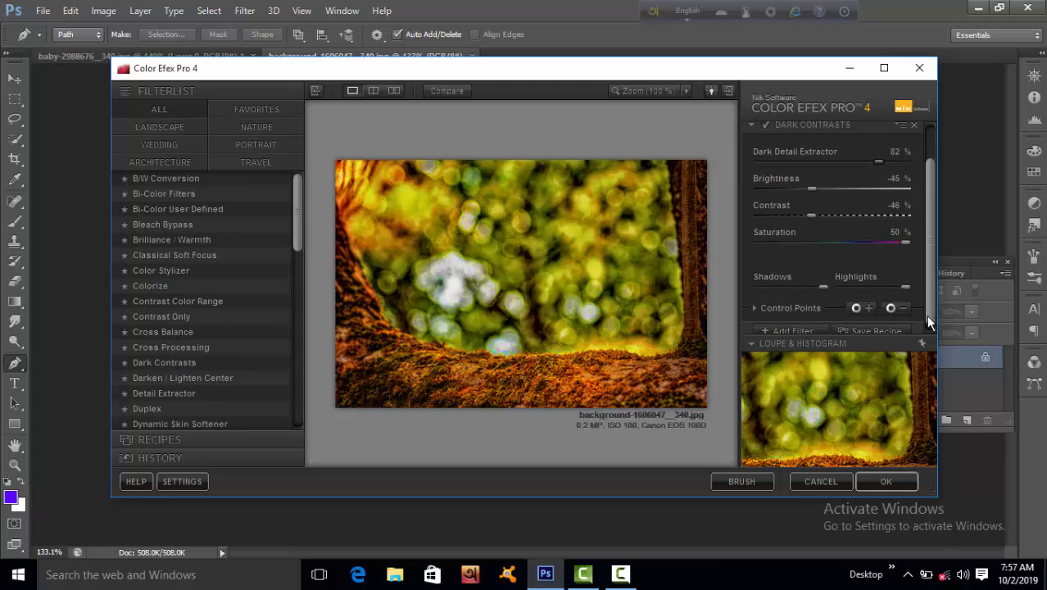
pyautogui.click(885, 481)
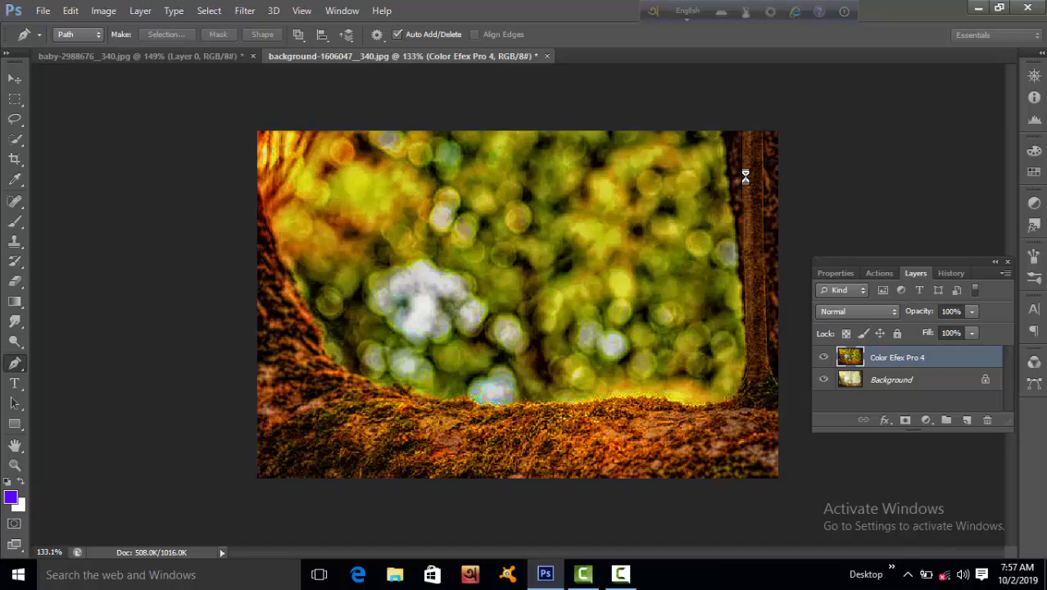
# Step: Switch to the baby document with the Move tool and step back to remove the stray work path
pyautogui.click(178, 55)
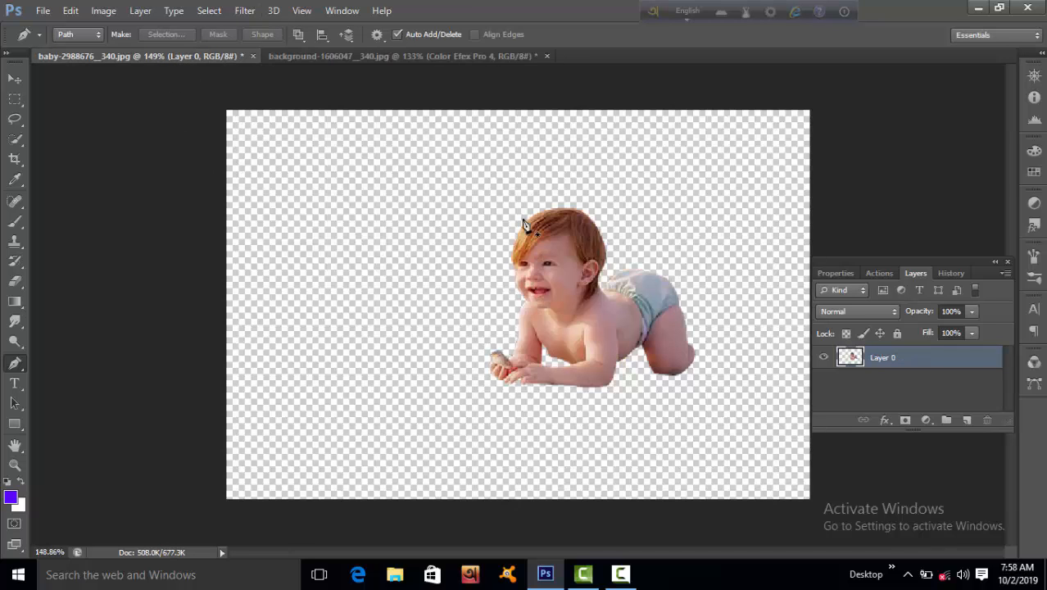
pyautogui.hotkey('ctrl', '+')
pyautogui.press('v')
pyautogui.click(71, 11)
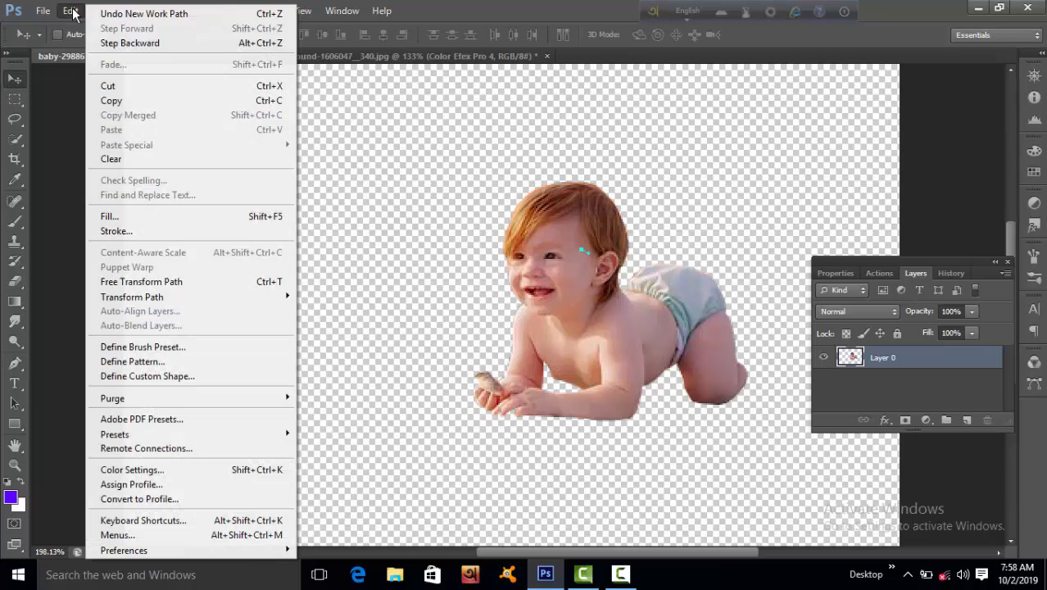
pyautogui.click(130, 46)
# Step: Move the cut-out baby into the forest background document and place it on the mossy trunk
pyautogui.moveTo(577, 272); pyautogui.dragTo(460, 261)
pyautogui.scroll(4, 547, 266)
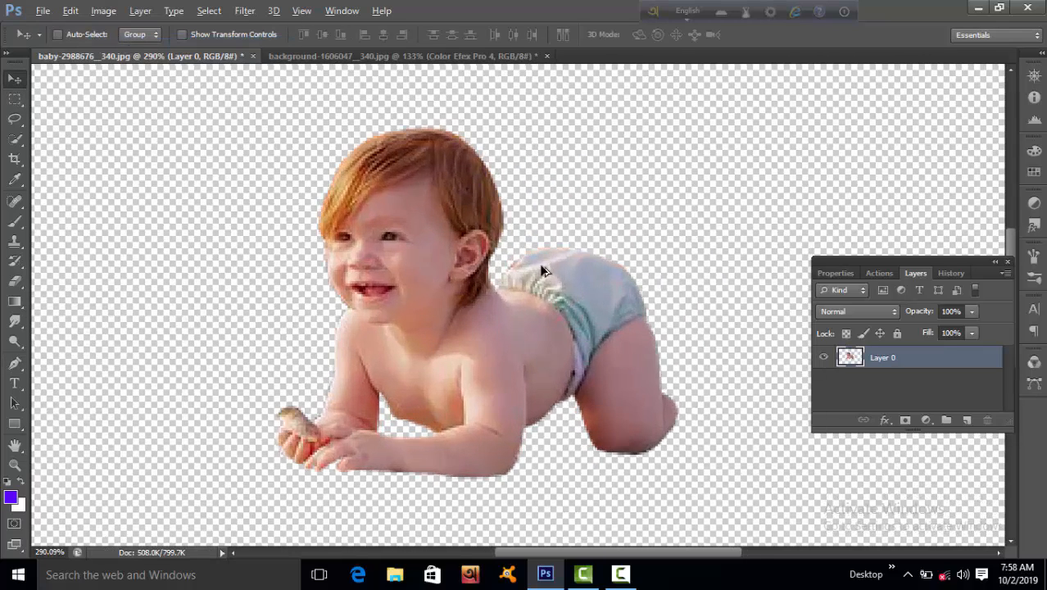
pyautogui.moveTo(541, 270); pyautogui.dragTo(514, 282)
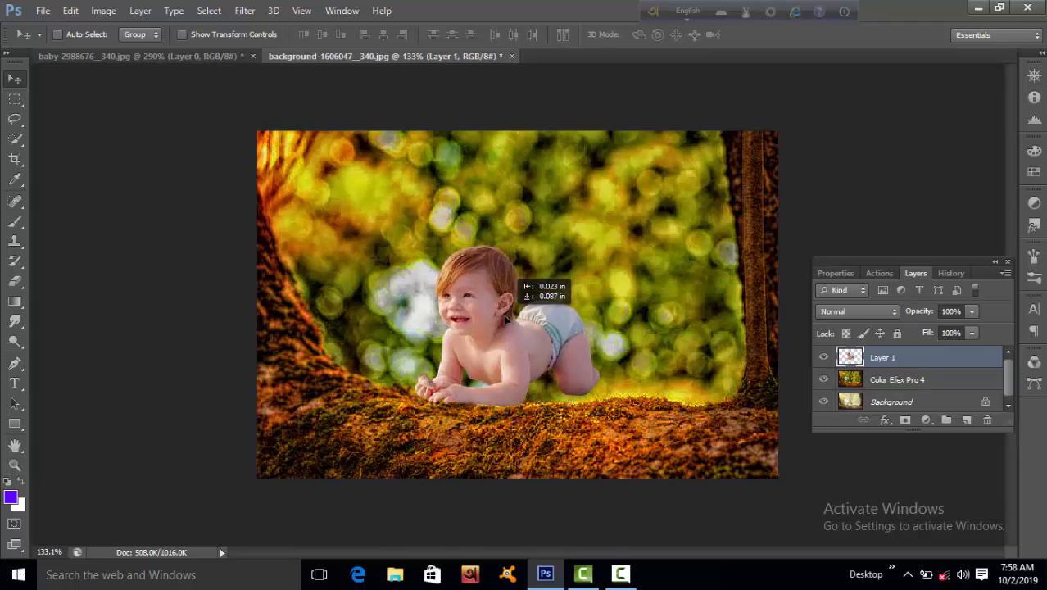
pyautogui.moveTo(506, 320); pyautogui.dragTo(527, 348)
pyautogui.hotkey('ctrl', '1')
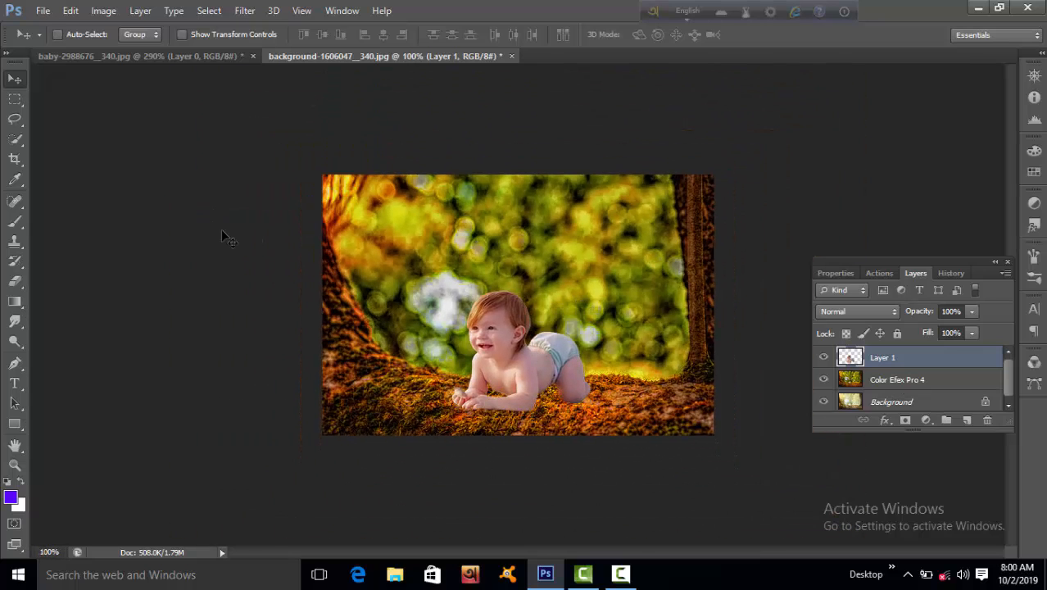
# Step: Launch the Nik Software Color Efex Pro 4 filter on the baby layer
pyautogui.click(244, 10)
pyautogui.moveTo(295, 320)
pyautogui.click(468, 319)
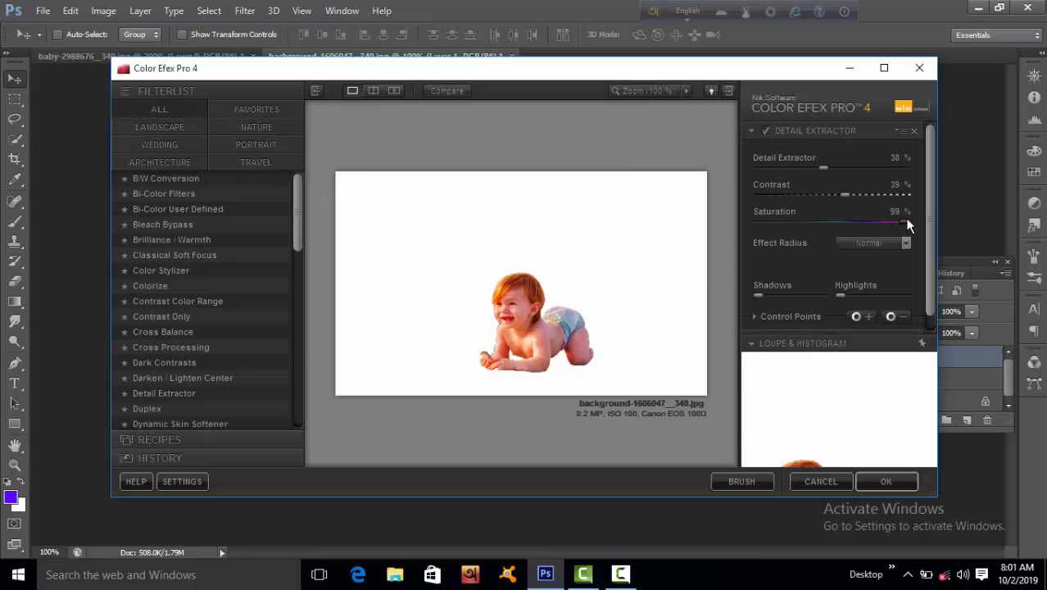
# Step: Try Detail Extractor settings on the baby and preview alternative filters such as Cross Balance, Colorize and Bleach Bypass
pyautogui.click(906, 223)
pyautogui.click(842, 168)
pyautogui.click(201, 376)
pyautogui.click(196, 362)
pyautogui.click(187, 332)
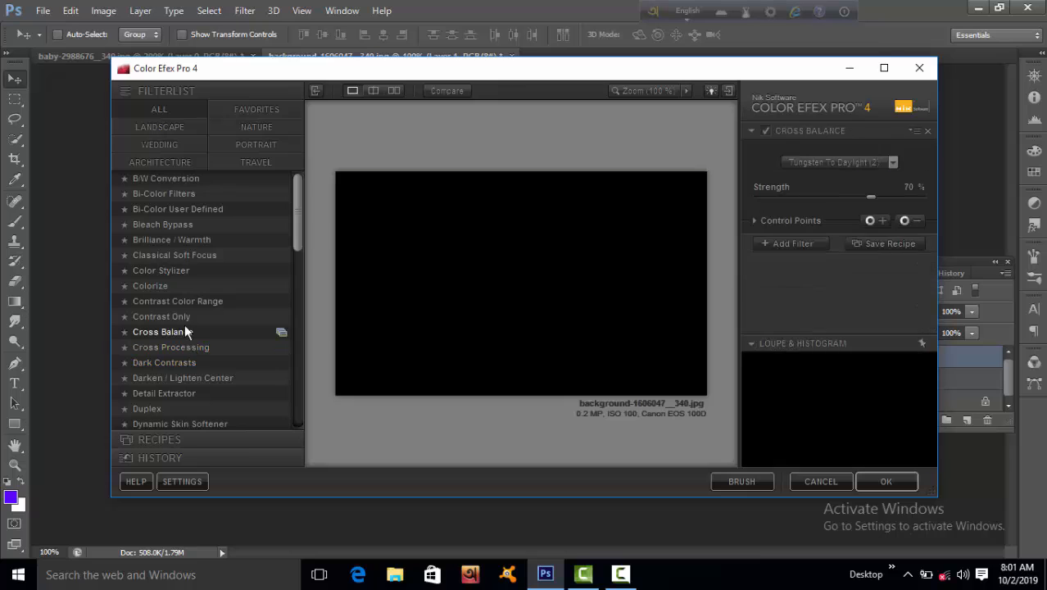
pyautogui.click(188, 303)
pyautogui.click(181, 285)
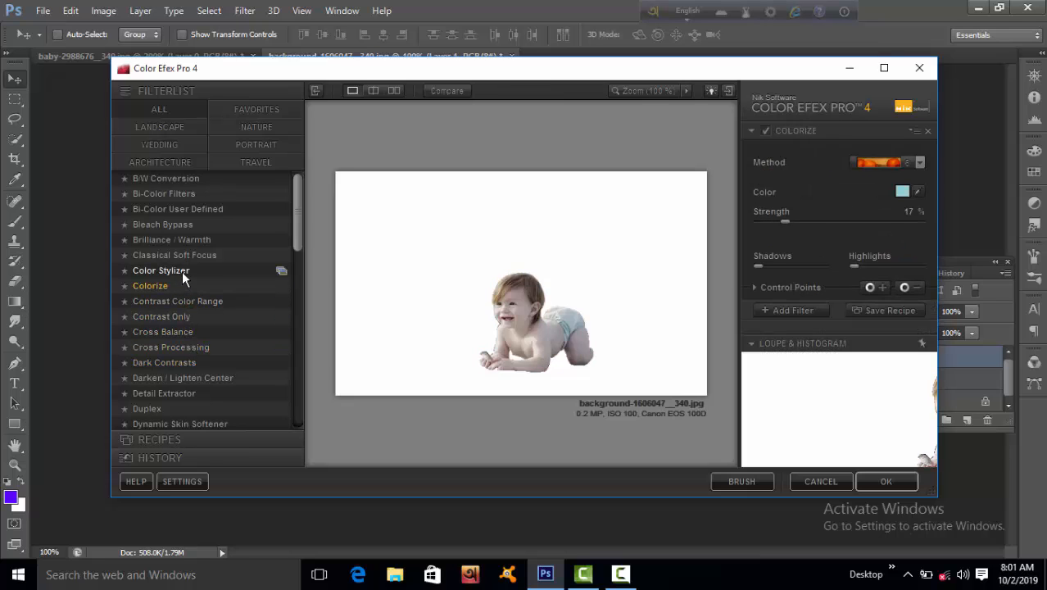
pyautogui.click(188, 255)
pyautogui.click(189, 239)
pyautogui.click(188, 227)
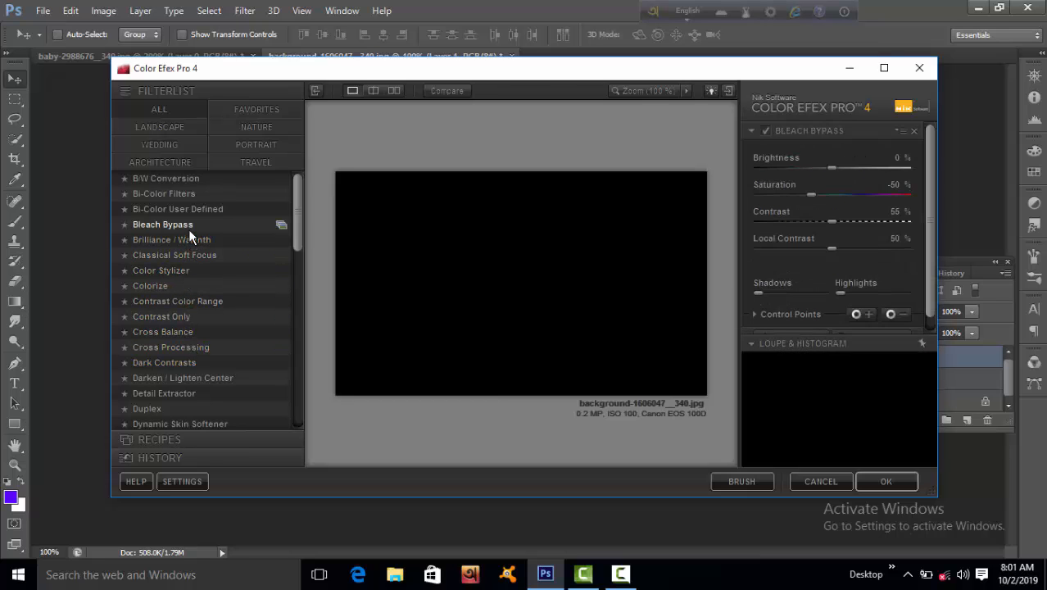
# Step: Apply the Brilliance / Warmth filter to the baby with warmth at 62% and a slightly raised saturation
pyautogui.click(189, 240)
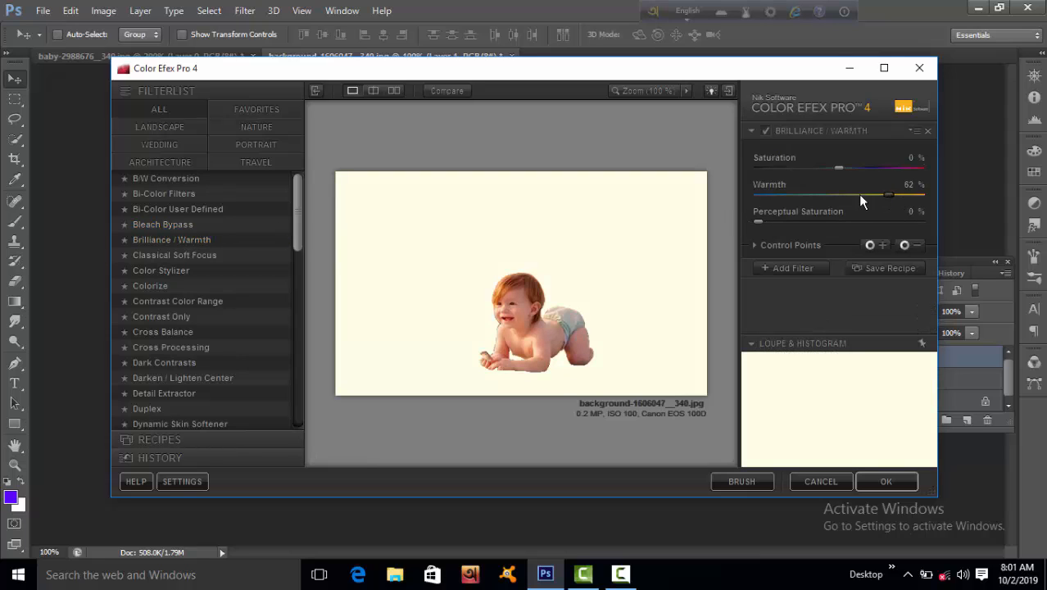
pyautogui.moveTo(855, 168); pyautogui.dragTo(865, 168)
pyautogui.click(788, 268)
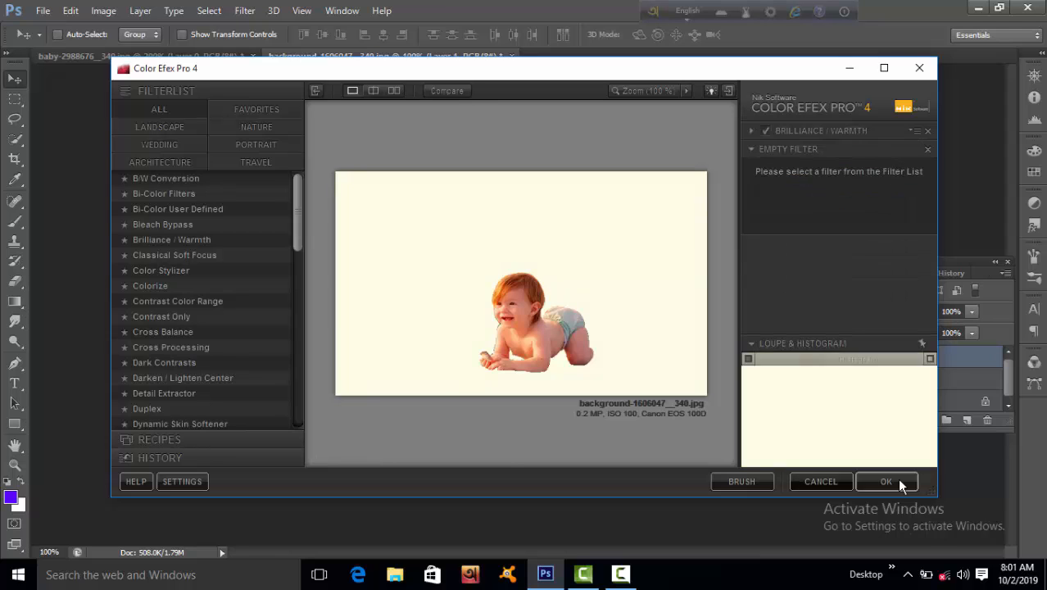
pyautogui.click(892, 480)
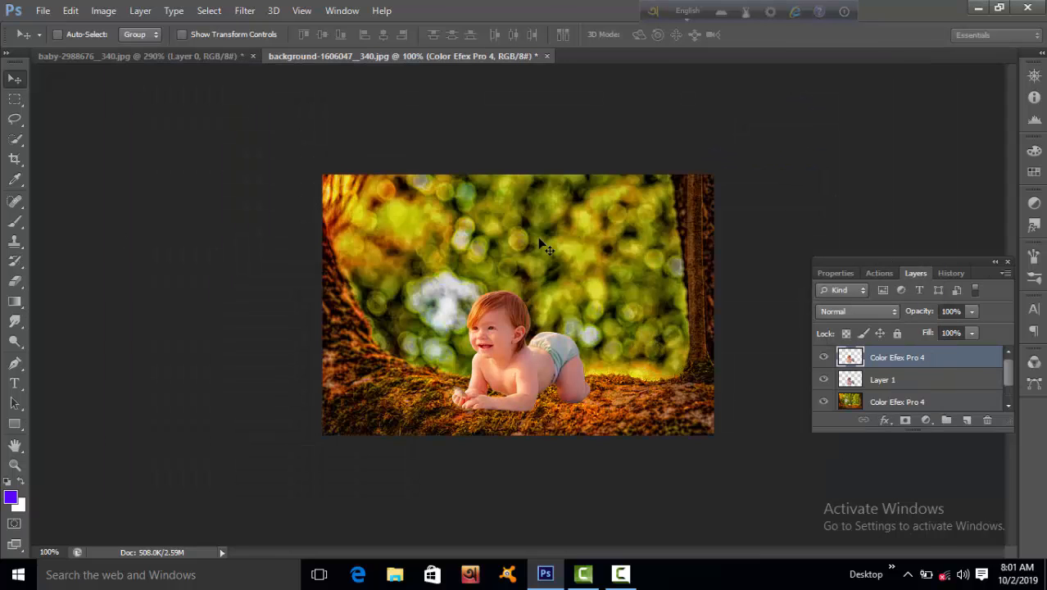
# Step: Merge the filtered baby layer with Layer 1 into a single layer
pyautogui.scroll(3, 570, 271)
pyautogui.keyDown('ctrl'); pyautogui.click(905, 380); pyautogui.keyUp('ctrl')
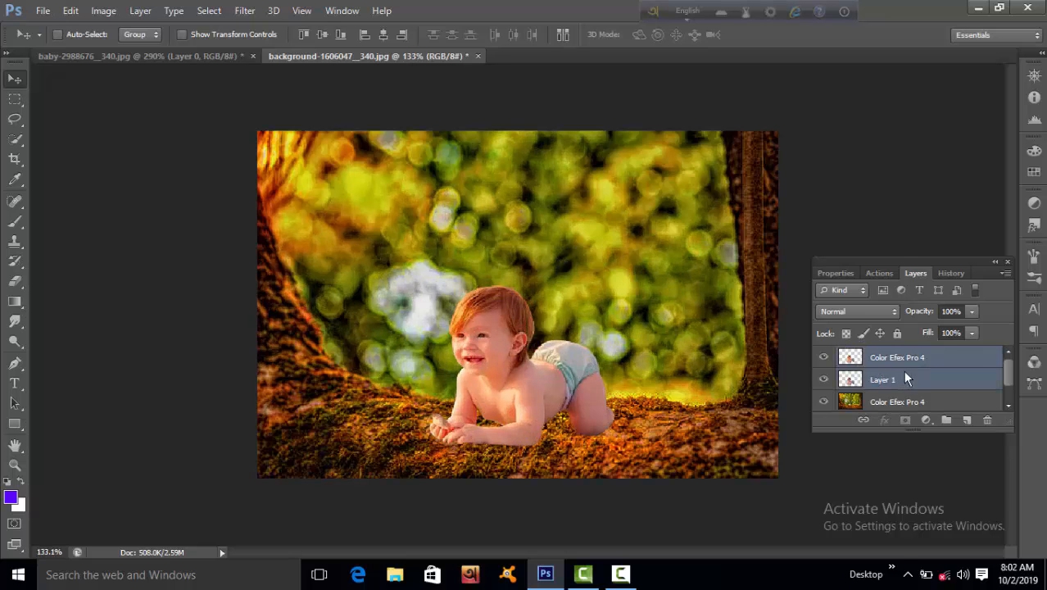
pyautogui.rightClick(902, 376)
pyautogui.click(643, 391)
# Step: Convert the merged baby layer to a smart object
pyautogui.hotkey('ctrl', 't')
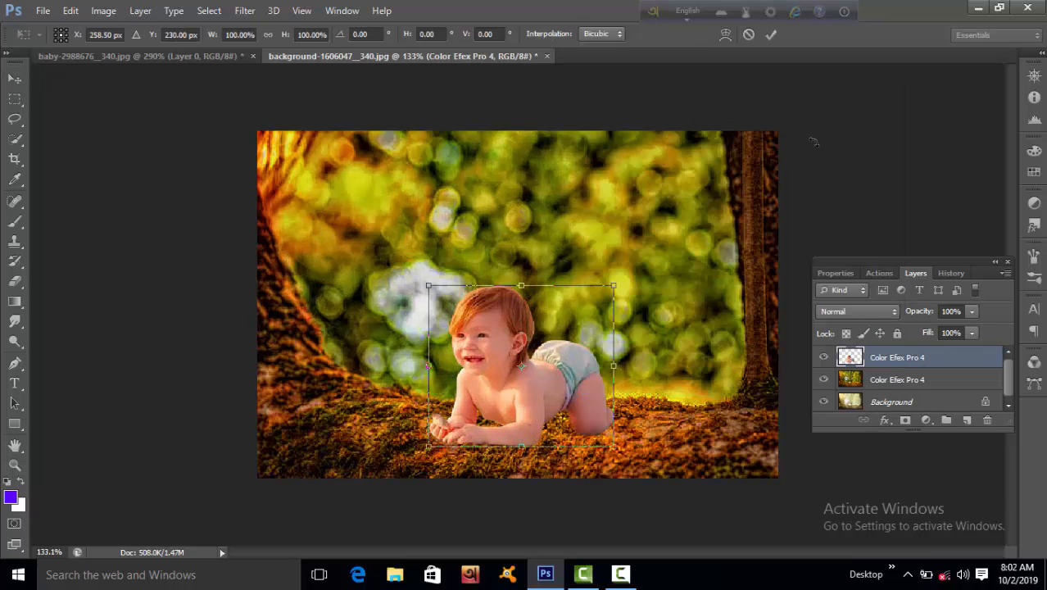
pyautogui.click(770, 35)
pyautogui.rightClick(914, 359)
pyautogui.click(676, 164)
# Step: Scale the baby up to about 125% with Free Transform and reposition it on the mossy trunk
pyautogui.hotkey('ctrl', 't')
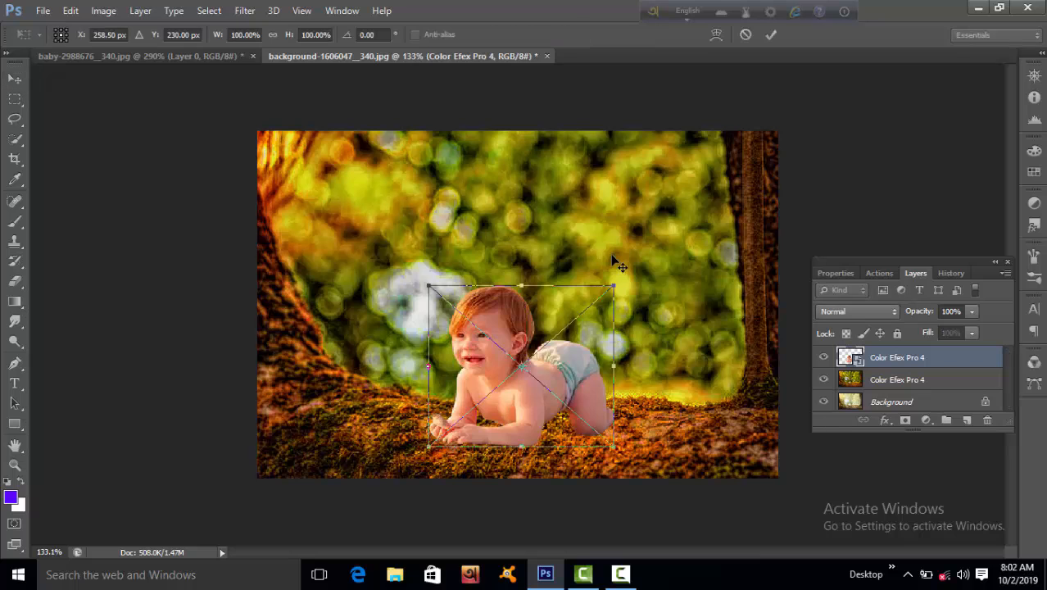
pyautogui.moveTo(614, 285); pyautogui.dragTo(638, 265)
pyautogui.moveTo(577, 384); pyautogui.dragTo(617, 364)
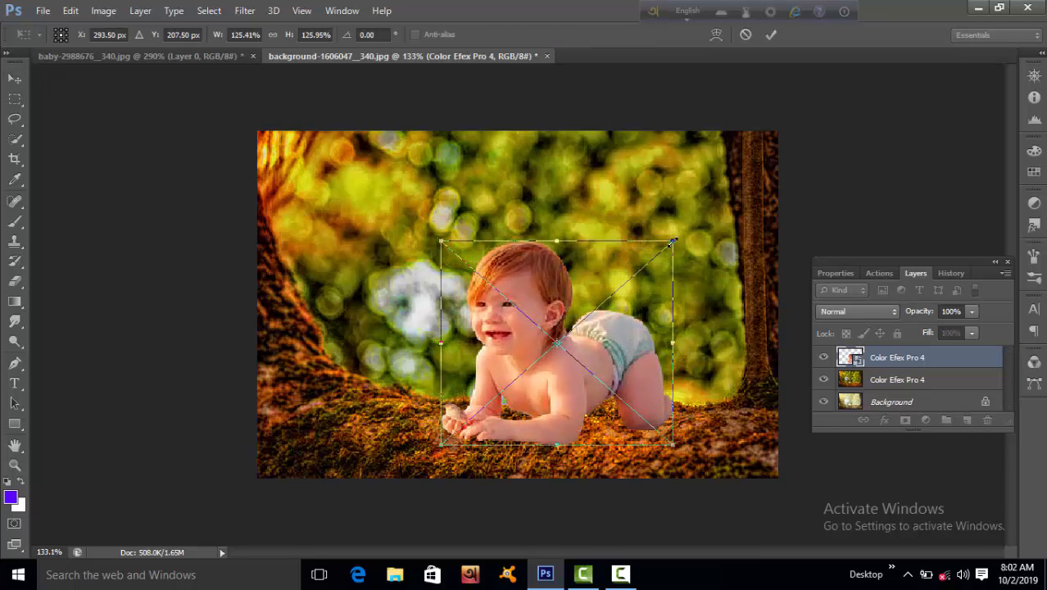
pyautogui.click(770, 34)
# Step: Move the enlarged baby toward the left and slightly lower so it rests on the mossy trunk
pyautogui.scroll(-3, 542, 345)
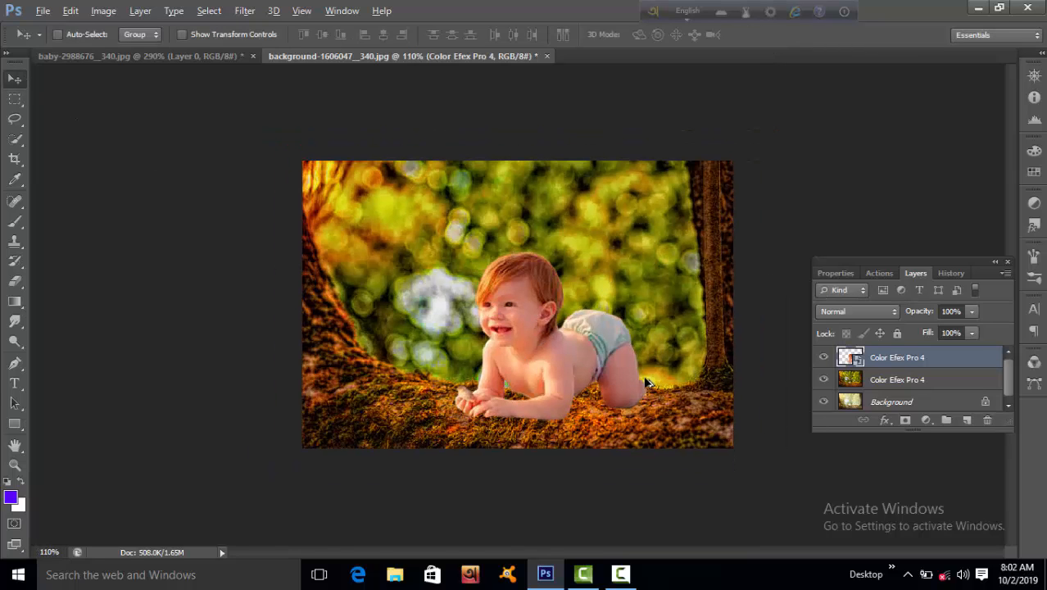
pyautogui.scroll(5, 577, 347)
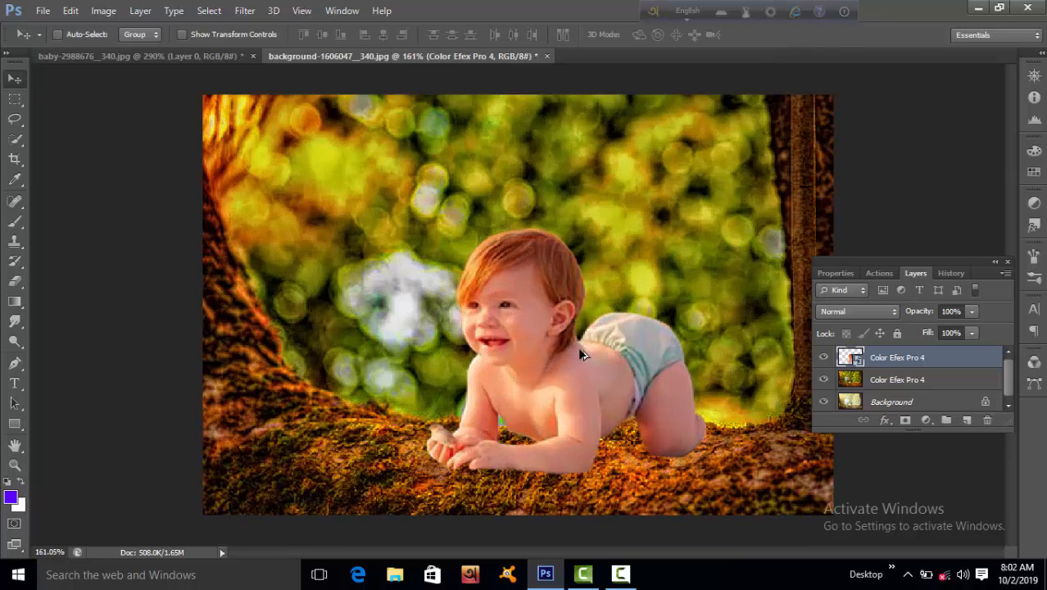
pyautogui.scroll(-5, 577, 350)
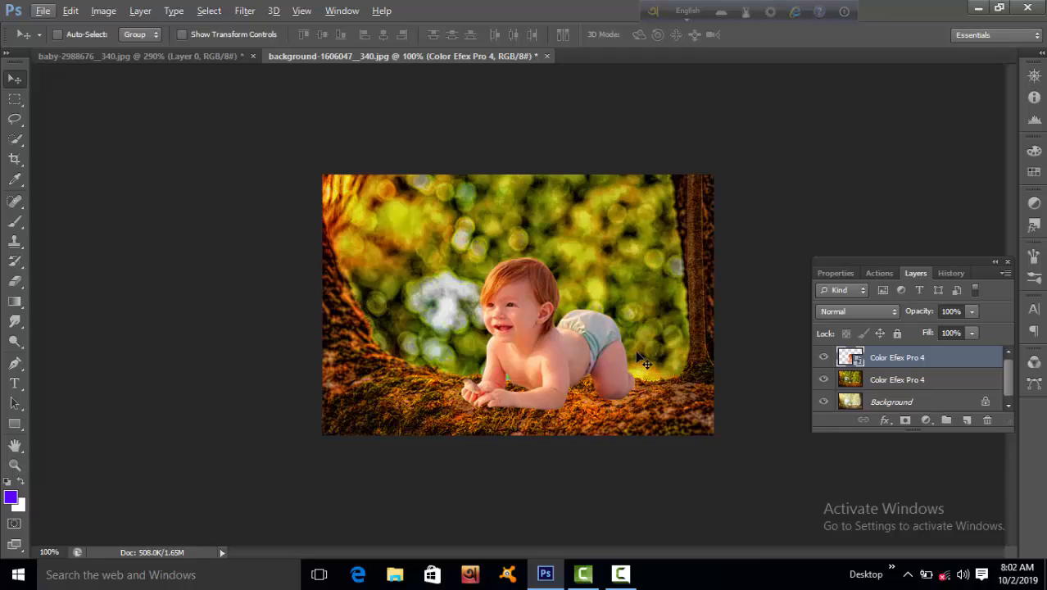
pyautogui.press('Left')
pyautogui.press('Left')
pyautogui.press('Left')
pyautogui.press('Left')
pyautogui.press('Left')
pyautogui.press('Left')
pyautogui.press('Left')
pyautogui.press('Left')
pyautogui.press('Left')
pyautogui.press('Left')
pyautogui.press('Left')
pyautogui.press('Left')
pyautogui.press('Left')
pyautogui.press('Left')
pyautogui.press('Left')
pyautogui.press('Left')
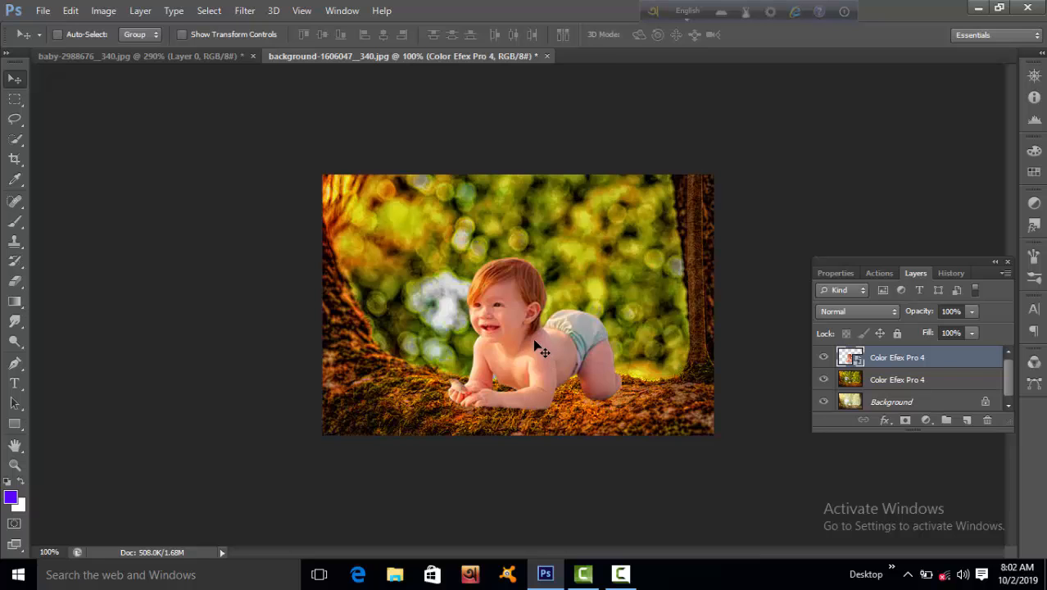
pyautogui.moveTo(535, 344); pyautogui.dragTo(556, 375)
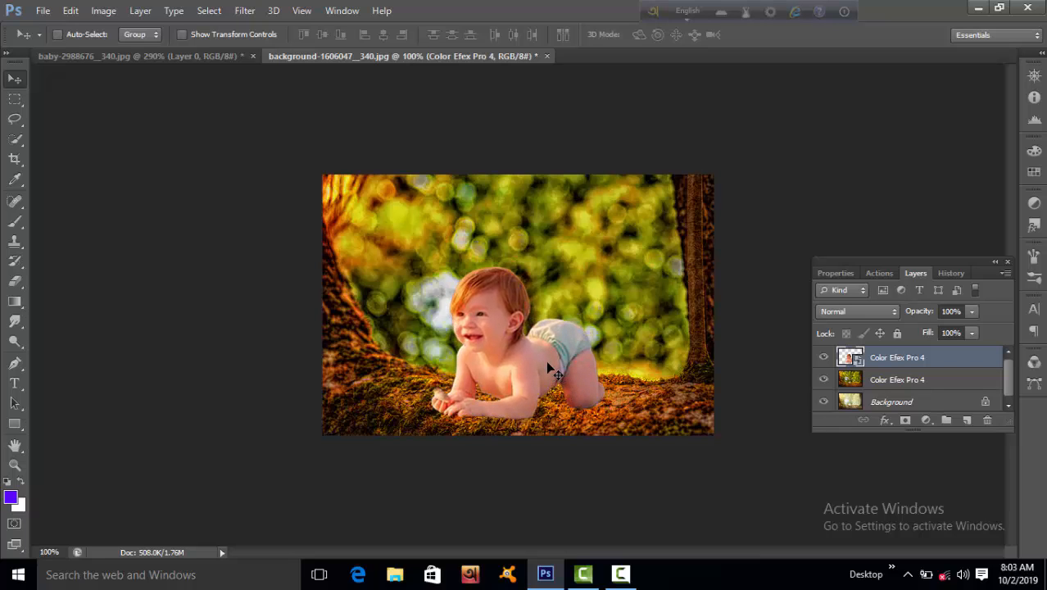